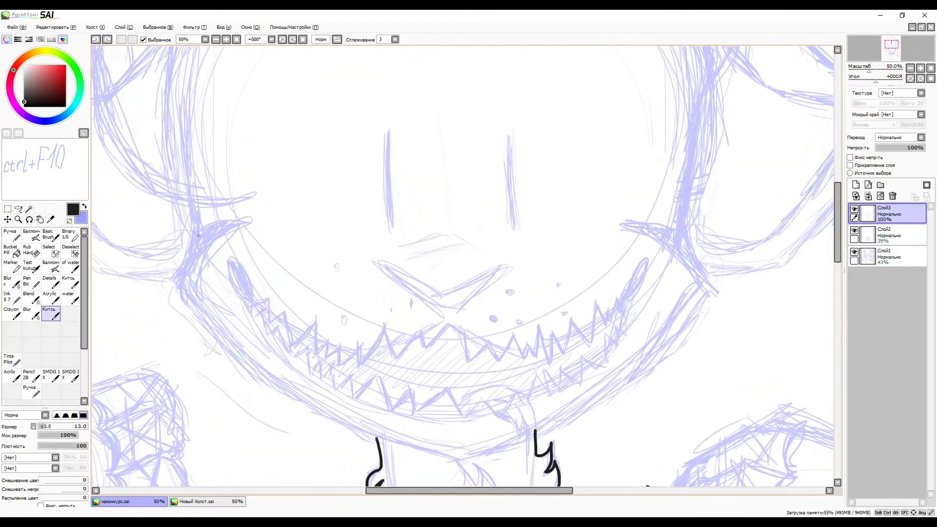
# Step: Ink the jawline and both cheek points in black over the sketch, redrawing the right cheek closer to the face
pyautogui.moveTo(244, 222); pyautogui.dragTo(372, 431)
pyautogui.moveTo(580, 225)
pyautogui.mouseDown()
pyautogui.moveTo(688, 327)
pyautogui.moveTo(454, 453)
pyautogui.mouseUp()
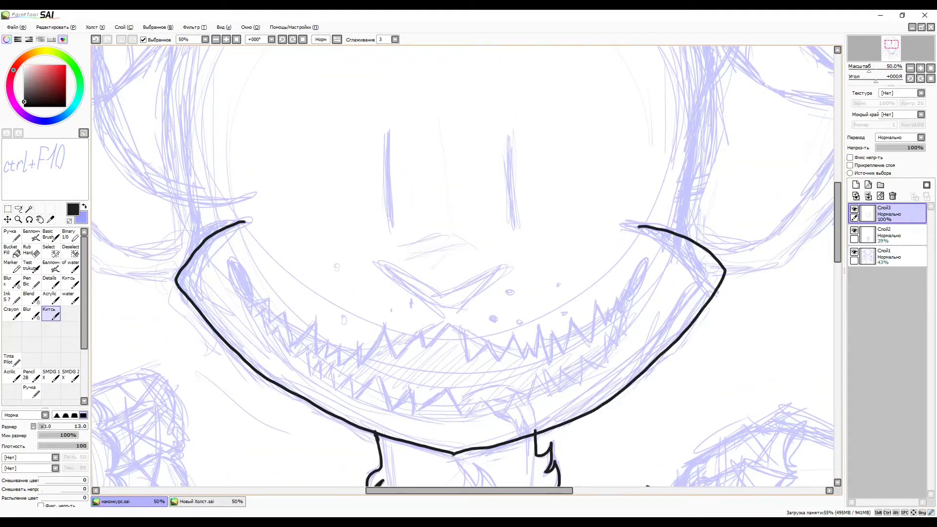
pyautogui.scroll(-2, 463, 266)
pyautogui.press('e')
pyautogui.moveTo(551, 249); pyautogui.dragTo(605, 326)
pyautogui.scroll(2, 463, 266)
pyautogui.press('b')
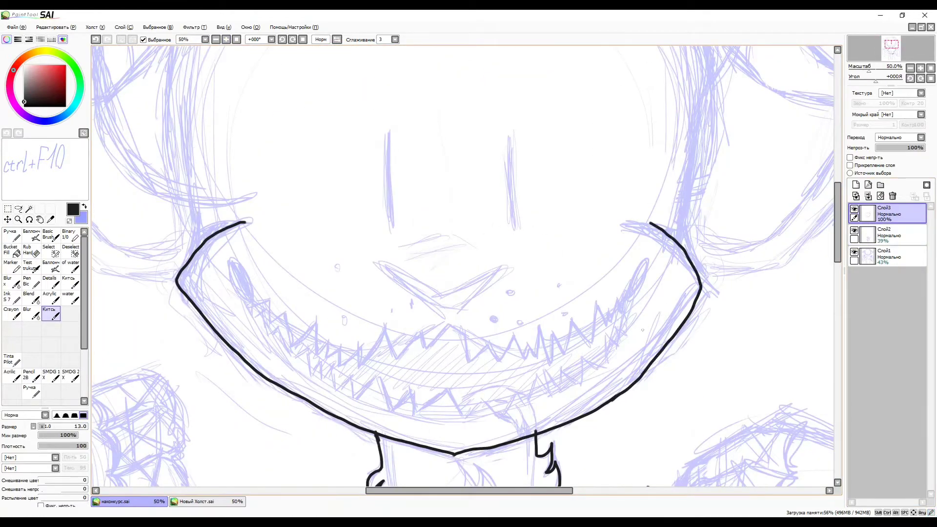
# Step: Ink the spiky hair, the sides of the head and both ears in black, following the sketch
pyautogui.scroll(-1, 463, 266)
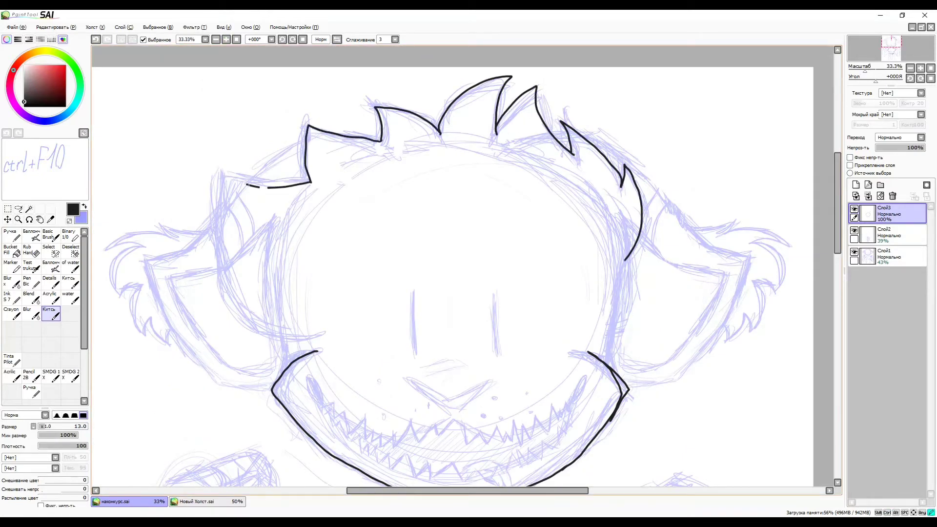
pyautogui.moveTo(246, 184); pyautogui.dragTo(321, 333)
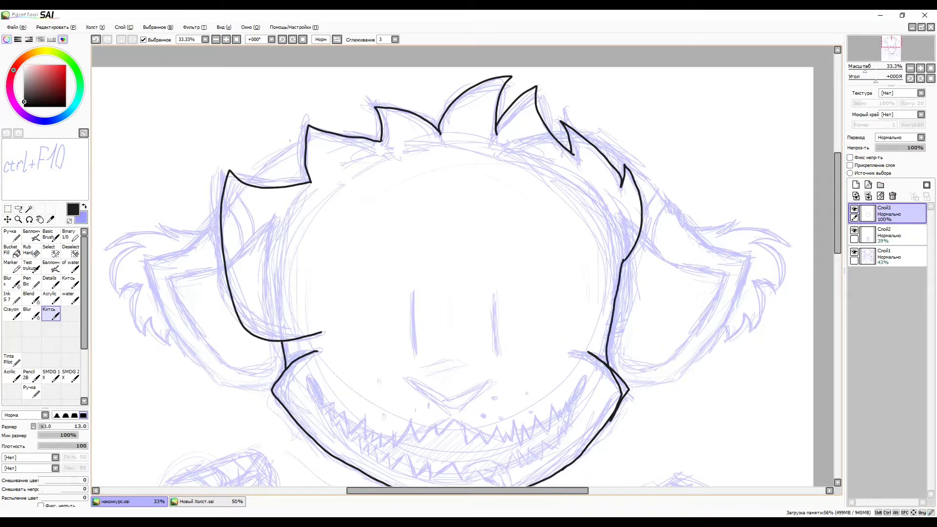
pyautogui.hotkey('ctrl', 'z')
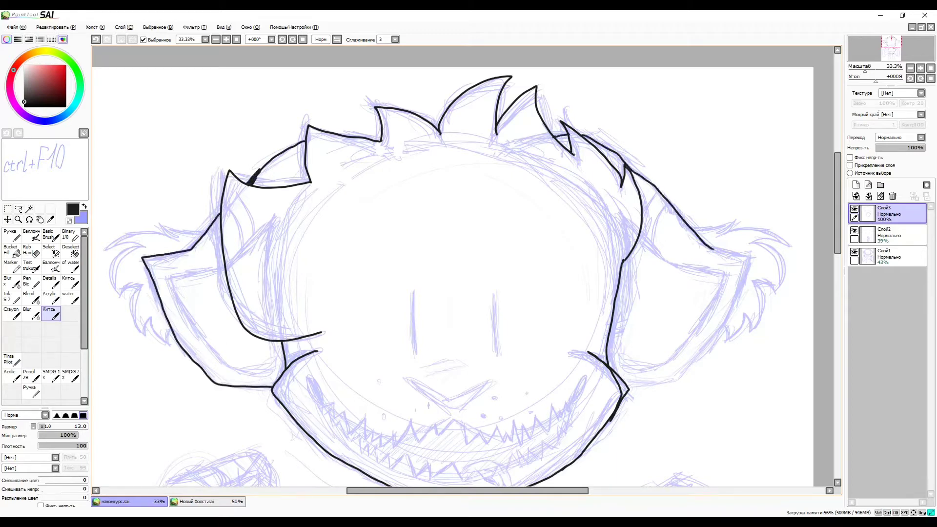
pyautogui.hotkey('ctrl', 'z')
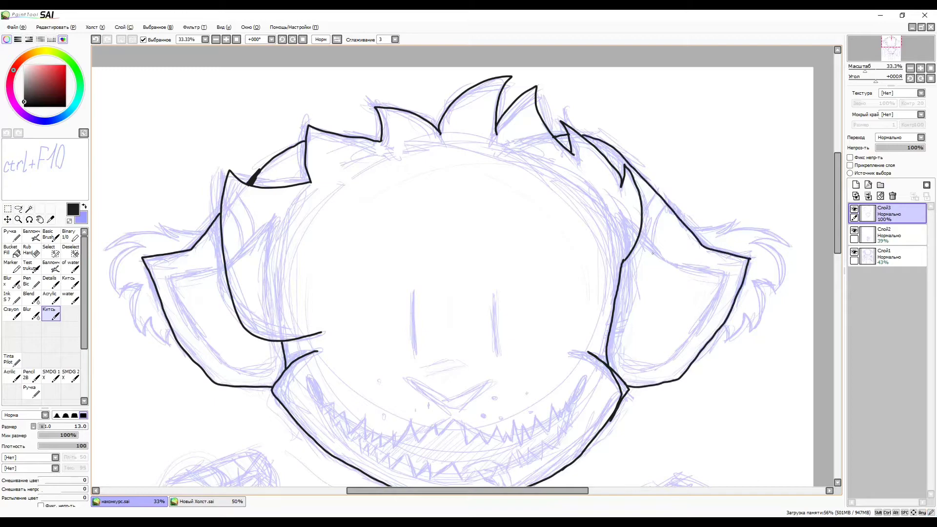
# Step: Ink the underside of the left upper arm and the torso's left side, and hide layer Слой2
pyautogui.scroll(-8, 452, 266)
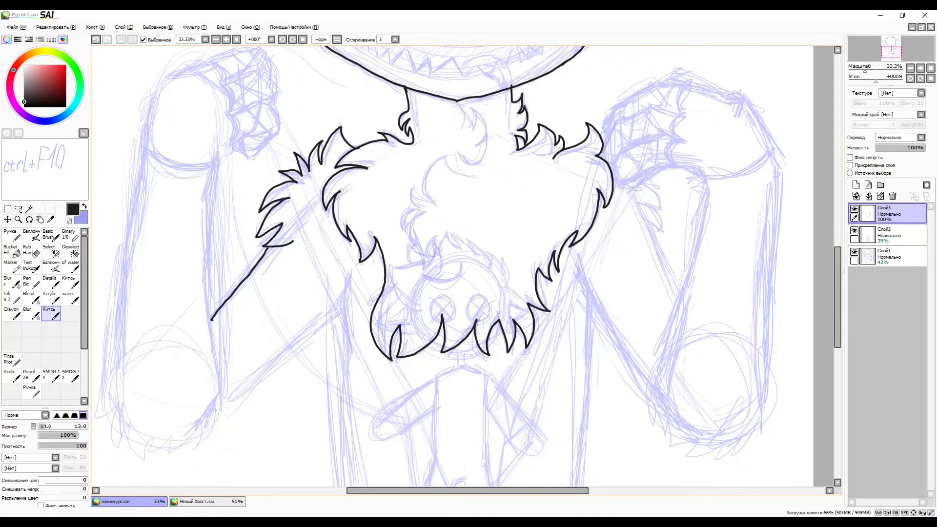
pyautogui.moveTo(216, 410); pyautogui.dragTo(348, 278)
pyautogui.click(854, 230)
pyautogui.scroll(-5, 452, 266)
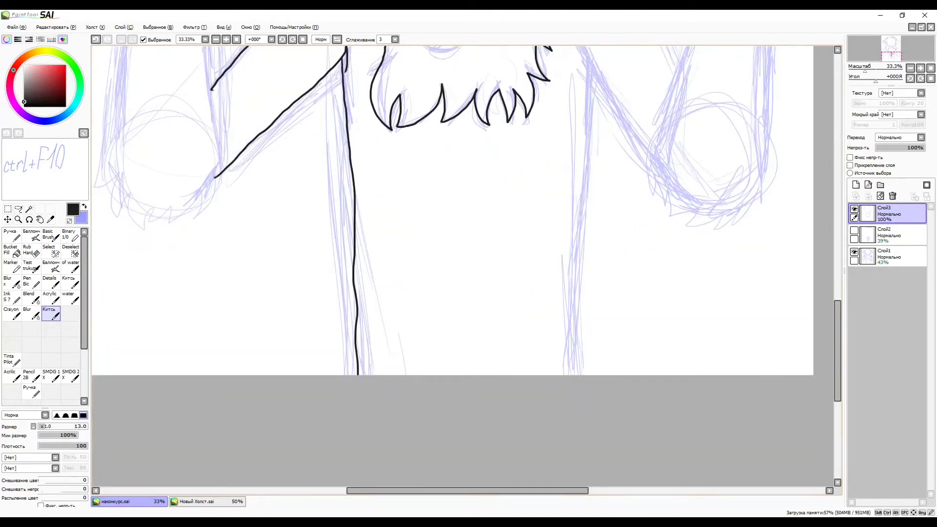
# Step: Ink the torso's right side and the underside of the right upper arm
pyautogui.hotkey('ctrl', '-')
pyautogui.moveTo(549, 103); pyautogui.dragTo(551, 348)
pyautogui.hotkey('ctrl', 'z')
pyautogui.hotkey('ctrl', '+')
pyautogui.moveTo(368, 149); pyautogui.dragTo(484, 347)
# Step: Ink the outline of the bent right hand from the knuckles beside the shoulder fur to the wrist
pyautogui.scroll(3, 420, 133)
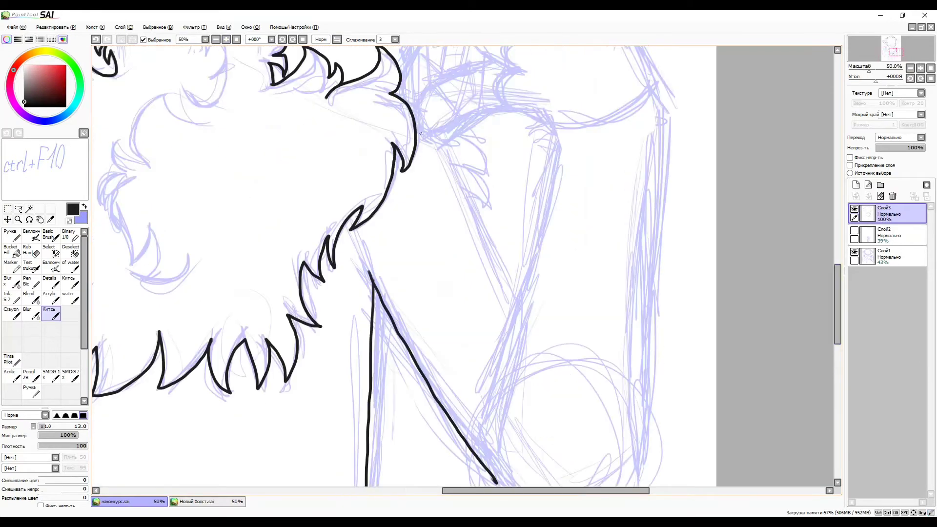
pyautogui.scroll(3, 420, 133)
pyautogui.moveTo(517, 218); pyautogui.dragTo(476, 228)
pyautogui.hotkey('ctrl', 'z')
pyautogui.moveTo(555, 150); pyautogui.dragTo(403, 203)
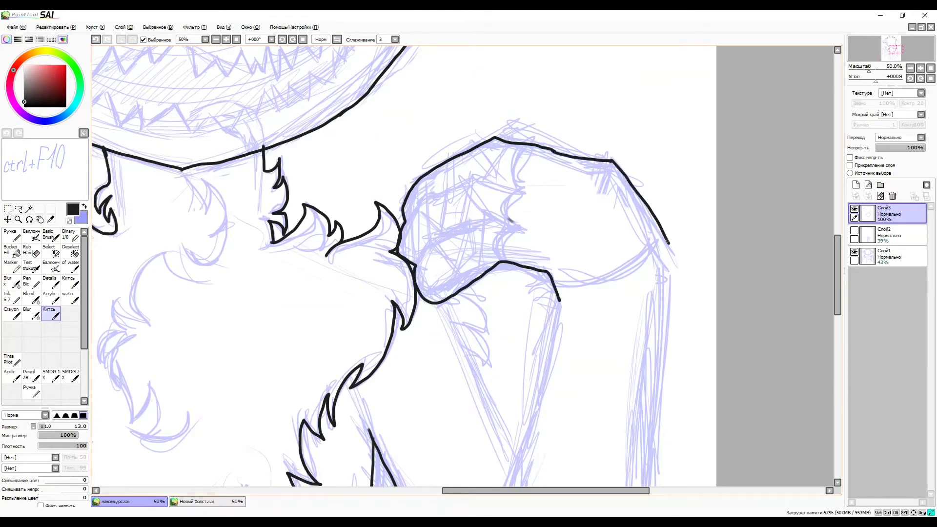
# Step: Ink both sides of the right forearm with jagged fur at the elbow, and the fur tufts beneath the right fist
pyautogui.scroll(-5, 452, 266)
pyautogui.moveTo(673, 46)
pyautogui.mouseDown()
pyautogui.moveTo(664, 167)
pyautogui.moveTo(563, 485)
pyautogui.mouseUp()
pyautogui.moveTo(474, 436); pyautogui.dragTo(517, 237)
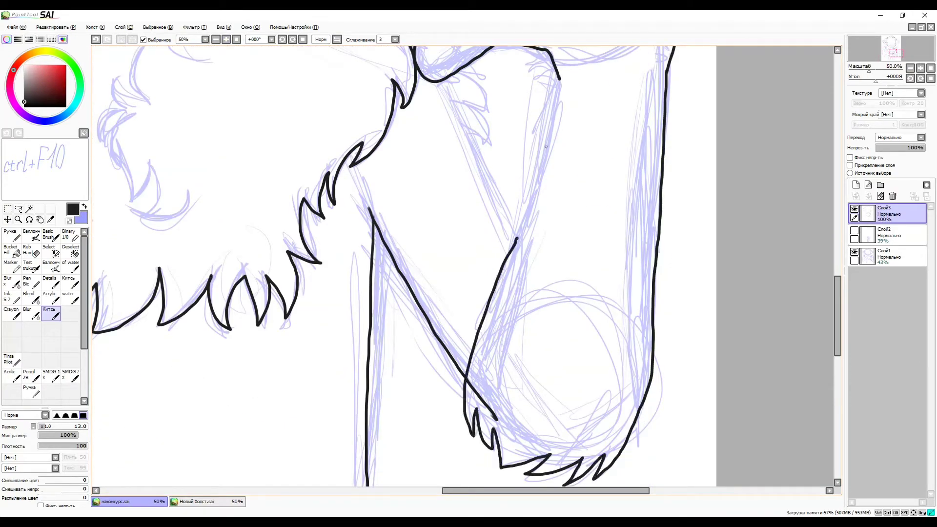
pyautogui.moveTo(559, 77); pyautogui.dragTo(537, 172)
pyautogui.hotkey('ctrl', '-')
pyautogui.hotkey('ctrl', '+')
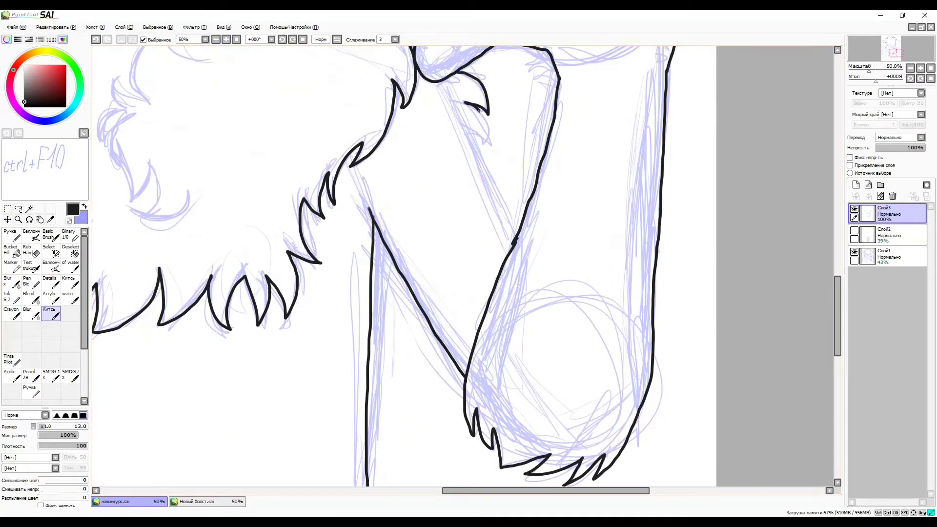
# Step: Ink the left forearm with jagged elbow fur, and close it with the outline of the clenched left fist
pyautogui.hotkey('ctrl', '-')
pyautogui.hotkey('ctrl', '+')
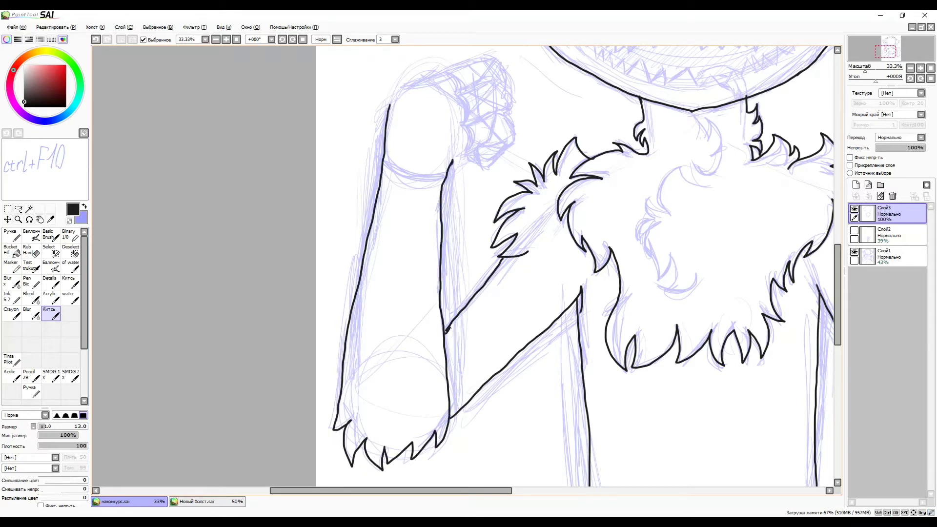
pyautogui.hotkey('ctrl', '+')
pyautogui.hotkey('ctrl', '+')
pyautogui.moveTo(441, 311); pyautogui.dragTo(505, 276)
pyautogui.moveTo(484, 292); pyautogui.dragTo(555, 204)
pyautogui.moveTo(558, 132)
pyautogui.mouseDown()
pyautogui.moveTo(482, 90)
pyautogui.moveTo(326, 146)
pyautogui.moveTo(297, 188)
pyautogui.mouseUp()
# Step: Fill the inked body, arms, head, hair and ears with black using Bucket Fill to form a solid silhouette
pyautogui.hotkey('ctrl', '-')
pyautogui.hotkey('ctrl', '-')
pyautogui.hotkey('ctrl', '-')
pyautogui.hotkey('ctrl', '-')
pyautogui.hotkey('ctrl', '-')
pyautogui.click(11, 250)
pyautogui.click(551, 400)
pyautogui.click(446, 312)
pyautogui.click(551, 303)
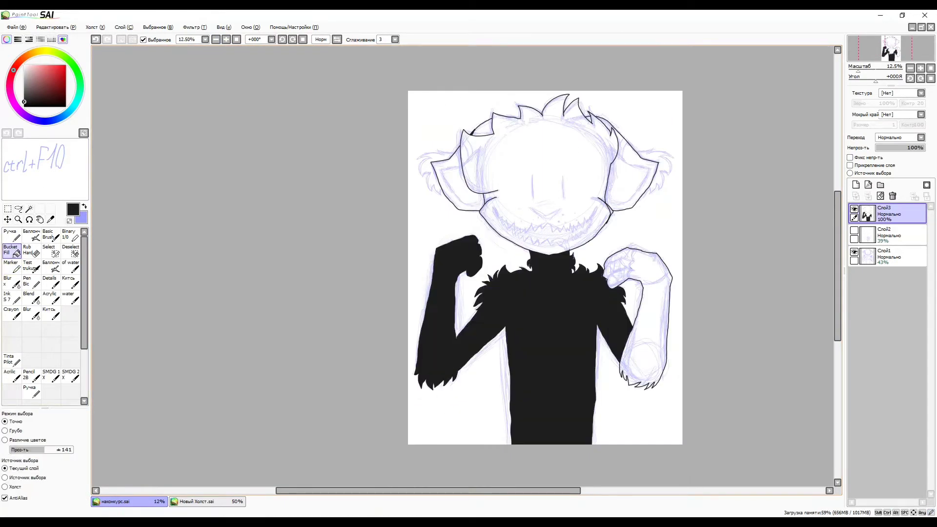
pyautogui.click(630, 161)
pyautogui.click(536, 171)
pyautogui.click(639, 317)
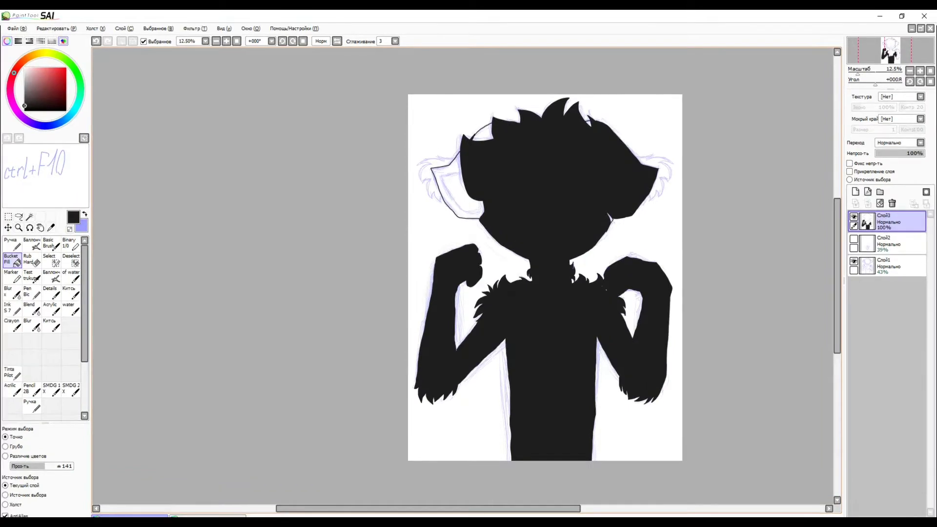
pyautogui.click(430, 429)
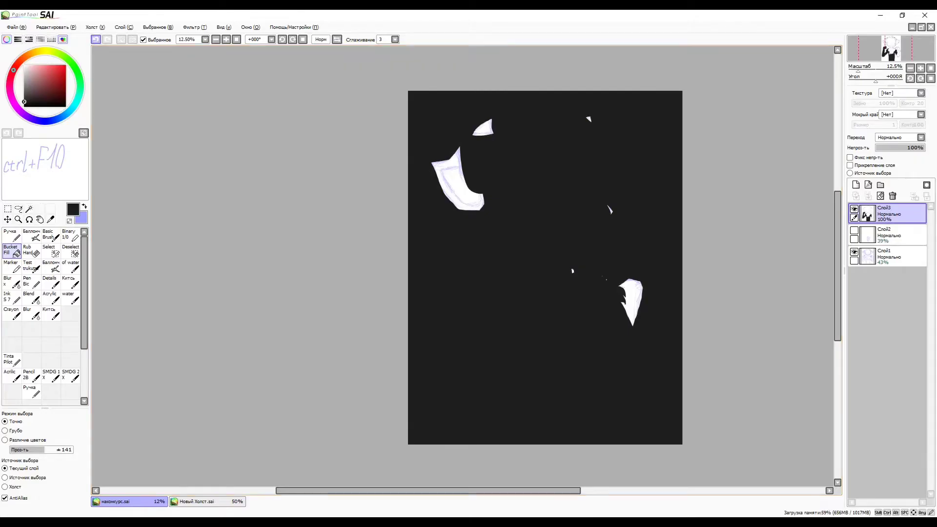
pyautogui.hotkey('ctrl', 'z')
pyautogui.hotkey('ctrl', 'z')
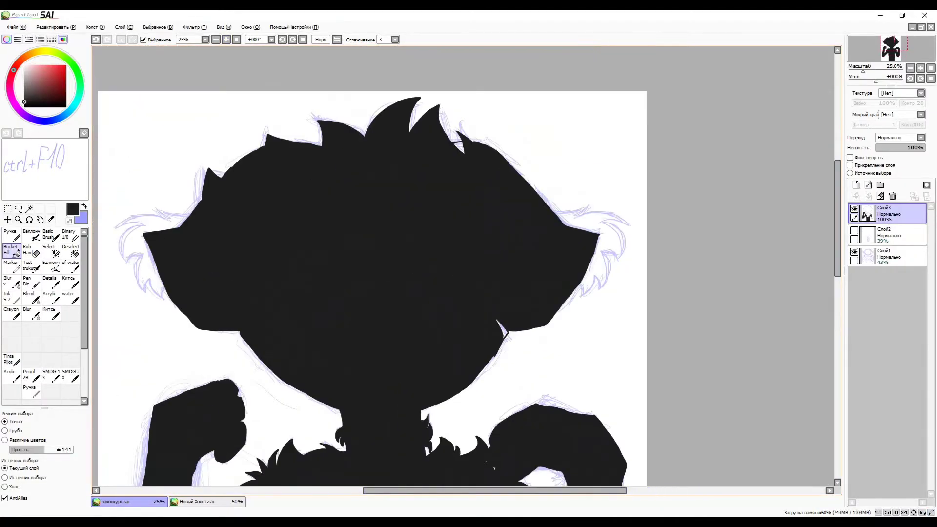
# Step: Move sketch layer Слой1 to the top of the stack with 15% opacity, and make Слой3 the active layer
pyautogui.click(888, 256)
pyautogui.moveTo(888, 256); pyautogui.dragTo(888, 210)
pyautogui.moveTo(896, 148); pyautogui.dragTo(883, 147)
pyautogui.click(892, 234)
# Step: Sharpen the fur tips on the left shoulder and upper arm of the silhouette with the Rub Hard eraser at size 9
pyautogui.scroll(3, 223, 216)
pyautogui.press('e')
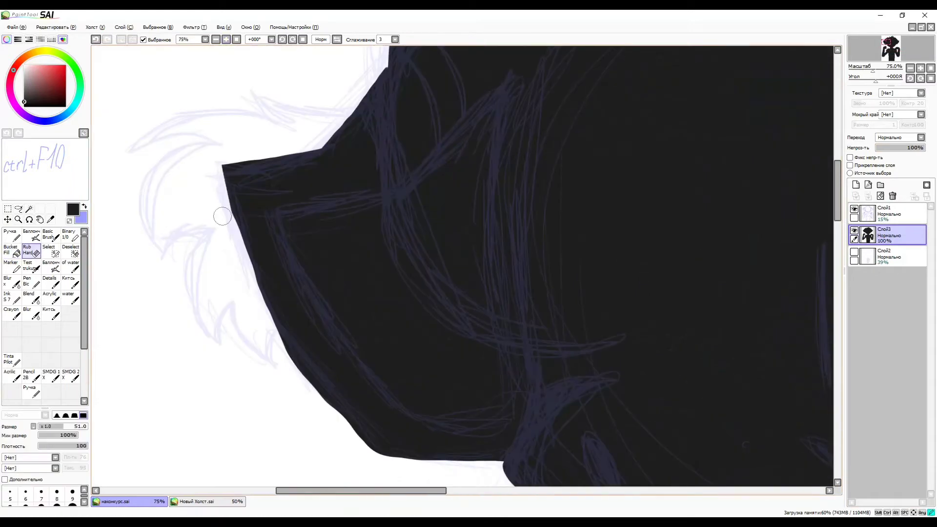
pyautogui.scroll(3, 222, 216)
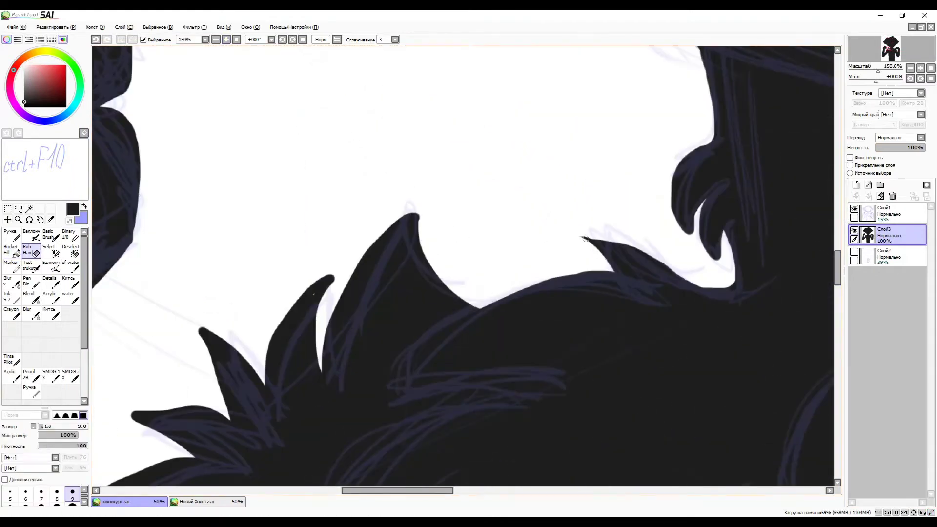
pyautogui.moveTo(336, 276); pyautogui.dragTo(561, 414)
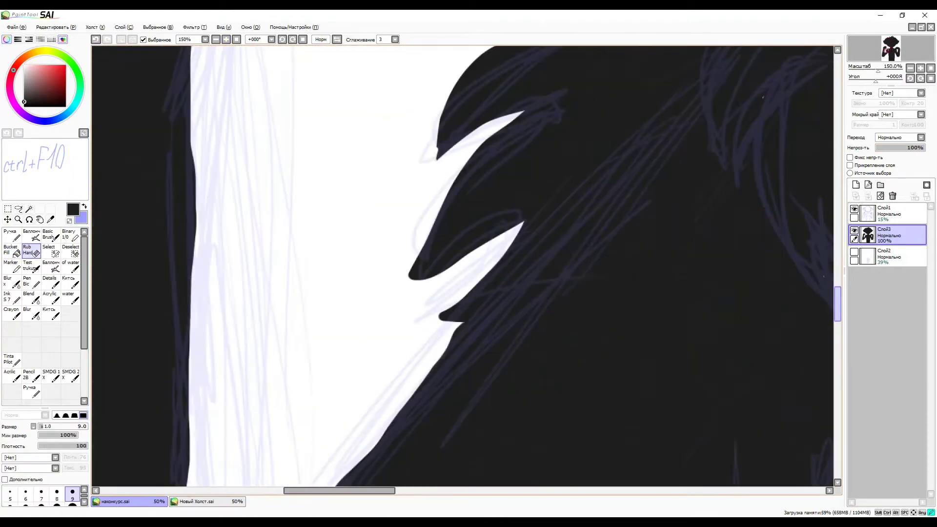
pyautogui.scroll(-4, 561, 415)
pyautogui.scroll(3, 429, 207)
# Step: Smooth the contour of the left fist and its fingers with the brush and the eraser
pyautogui.press('b')
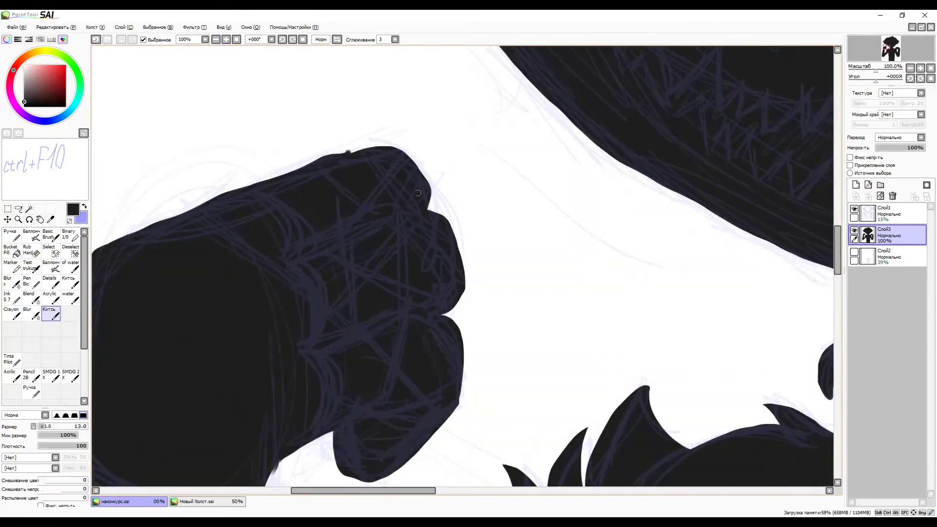
pyautogui.press('e')
pyautogui.moveTo(278, 404); pyautogui.dragTo(585, 292)
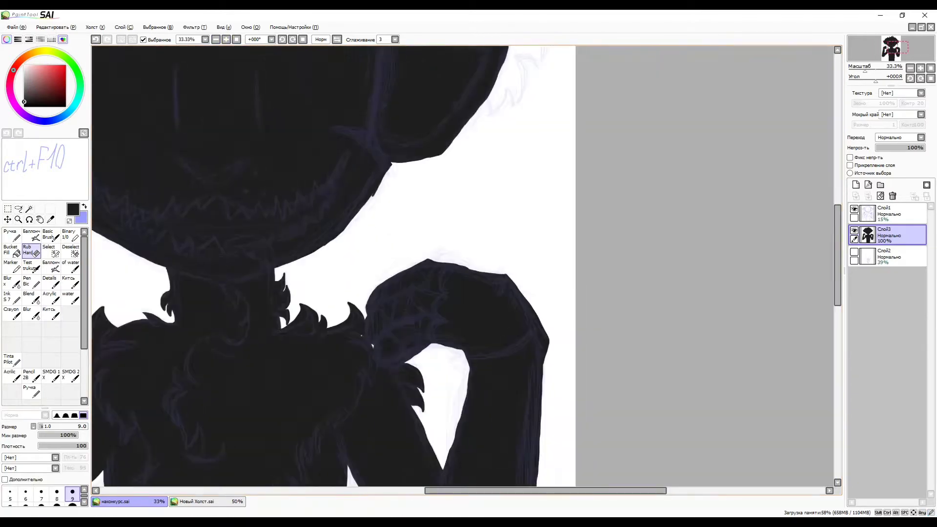
# Step: Refine the edges of the right hand and forearm silhouette with the brush and the eraser
pyautogui.scroll(-1, 831, 278)
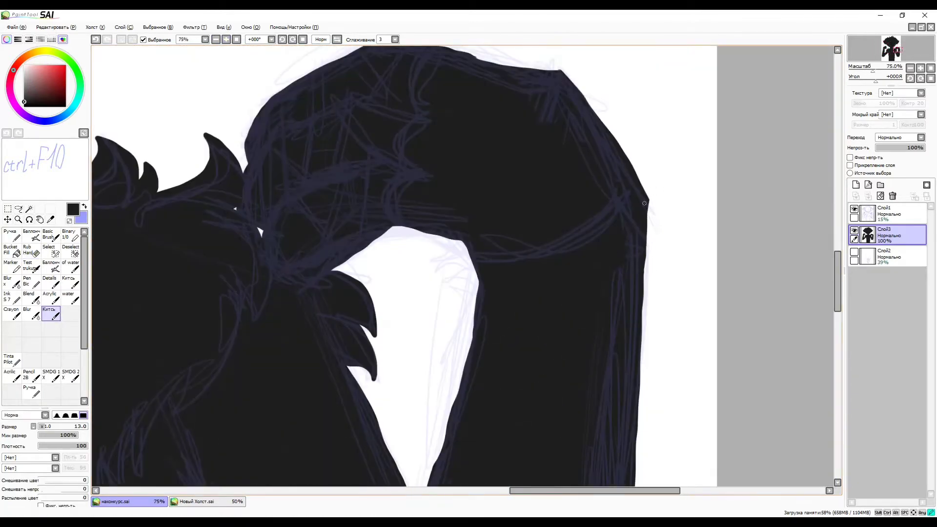
pyautogui.scroll(3, 419, 172)
pyautogui.scroll(-2, 482, 187)
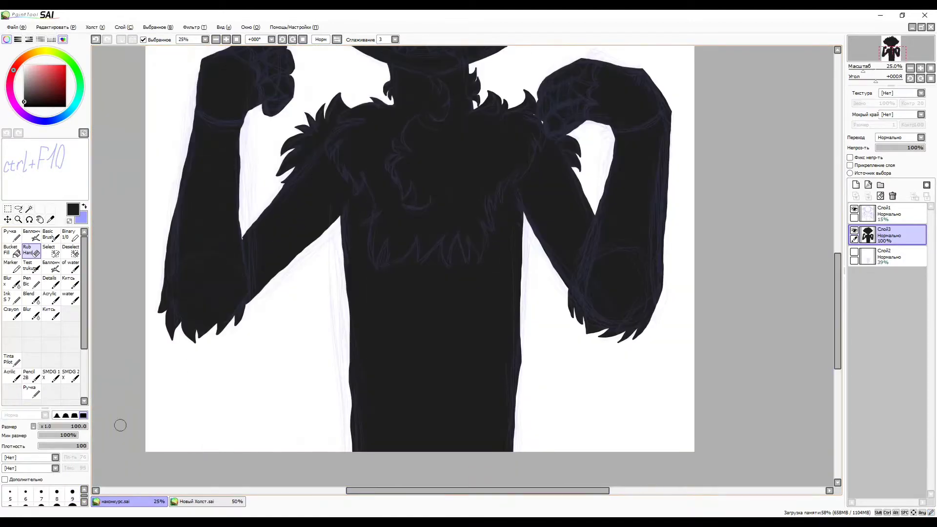
pyautogui.scroll(5, 348, 365)
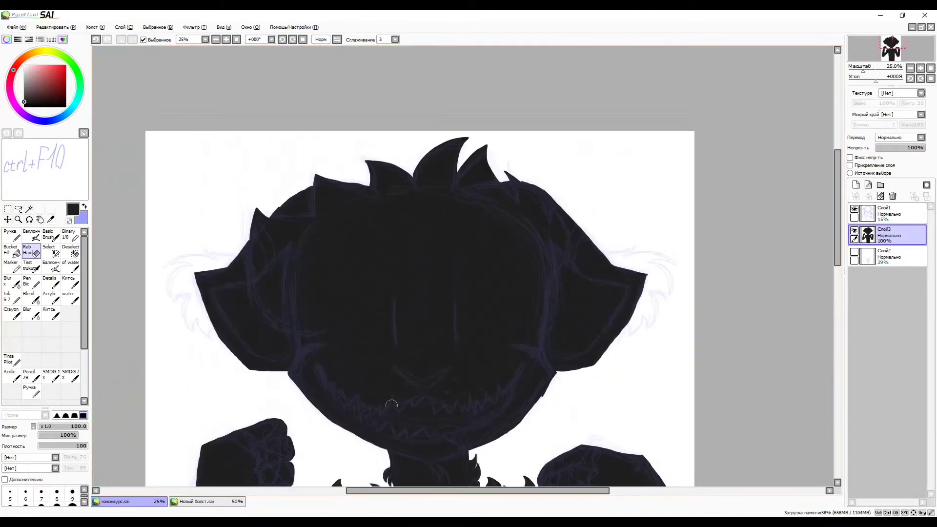
# Step: Add a layer clipped to the silhouette and outline the neck fur in dark purple with a size 16 brush
pyautogui.hotkey('ctrl', 'shift', 'n')
pyautogui.scroll(-3, 391, 404)
pyautogui.scroll(4, 391, 404)
pyautogui.press('b')
pyautogui.scroll(3, 391, 292)
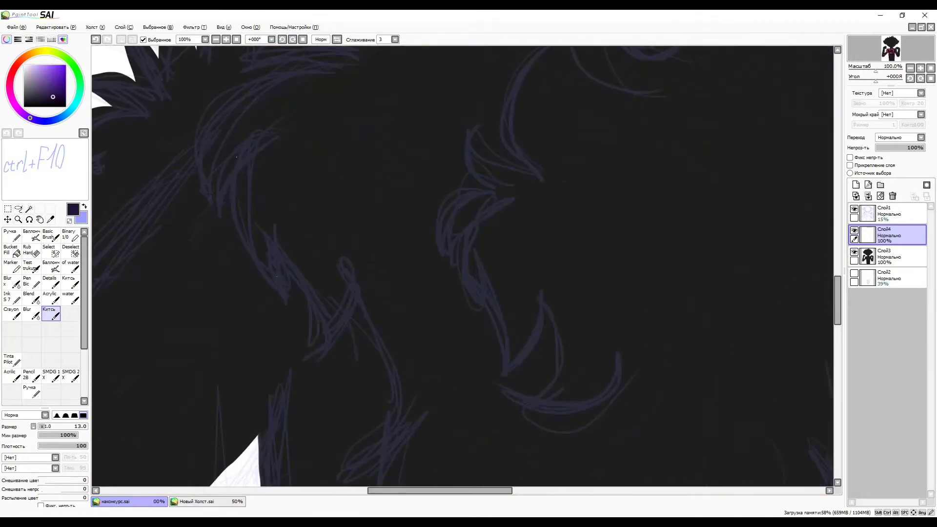
pyautogui.scroll(3, 391, 346)
pyautogui.hotkey('ctrl', 'z')
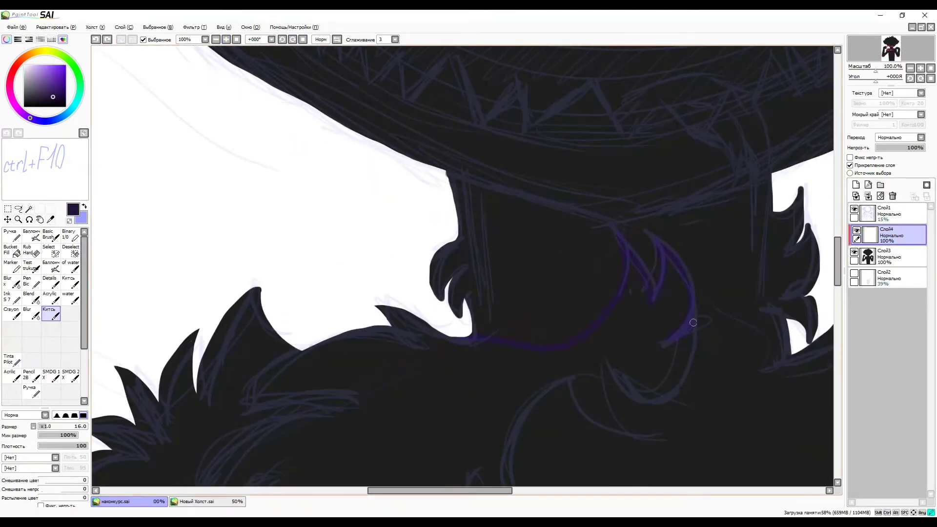
# Step: Trace the chest fur in dark purple down the left side, along the jagged lower edge and up the right side
pyautogui.scroll(-4, 579, 384)
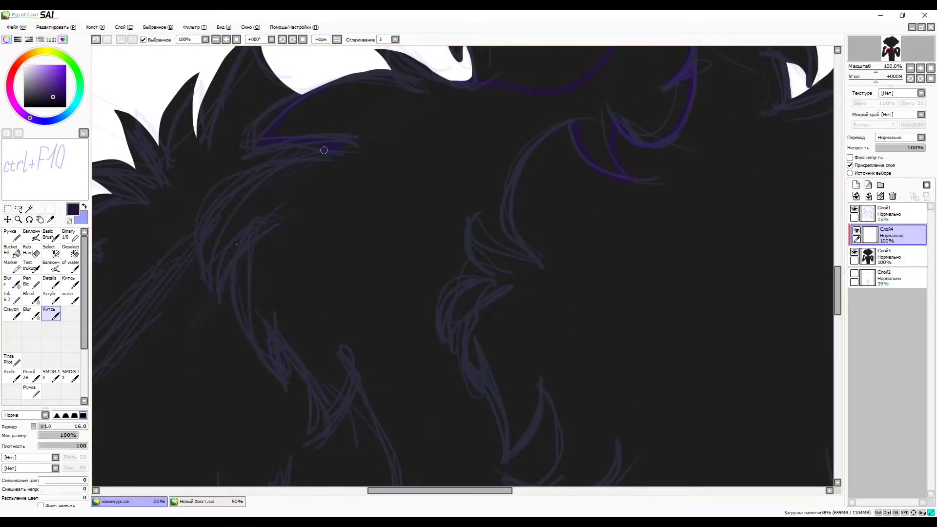
pyautogui.scroll(-4, 350, 120)
pyautogui.scroll(-3, 447, 234)
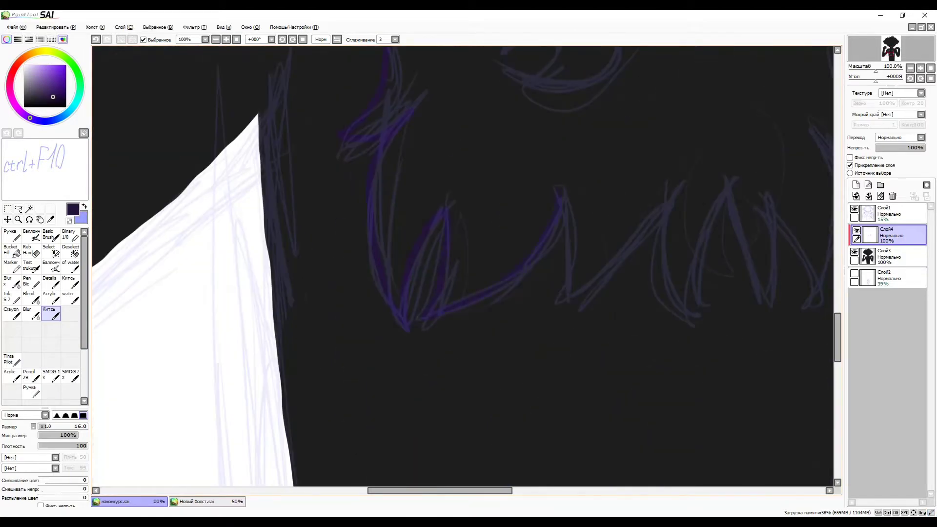
pyautogui.hscroll(4, 444, 321)
pyautogui.scroll(3, 463, 266)
pyautogui.hscroll(3, 462, 266)
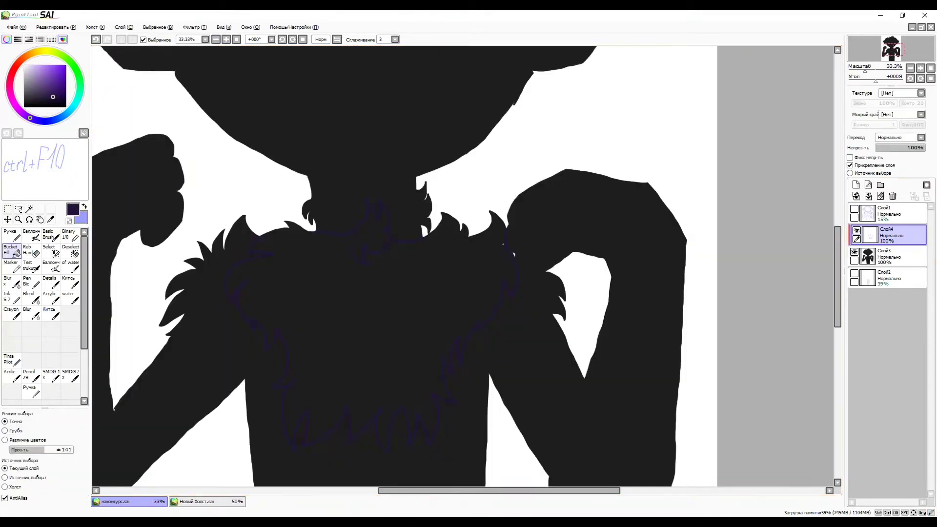
# Step: With Слой4 unclipped, close the chest fur outline along the right neck and shoulder, and fill it with dark purple
pyautogui.scroll(3, 462, 266)
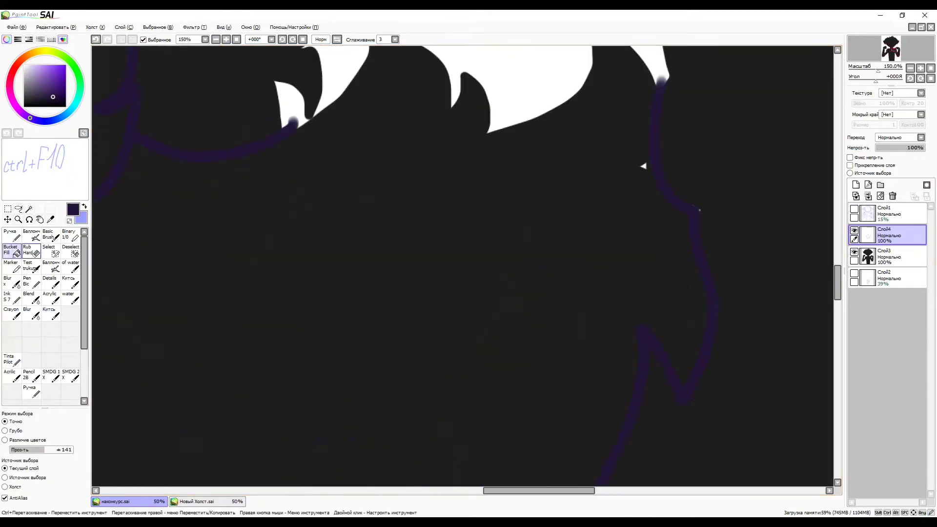
pyautogui.press('e')
pyautogui.scroll(-2, 660, 58)
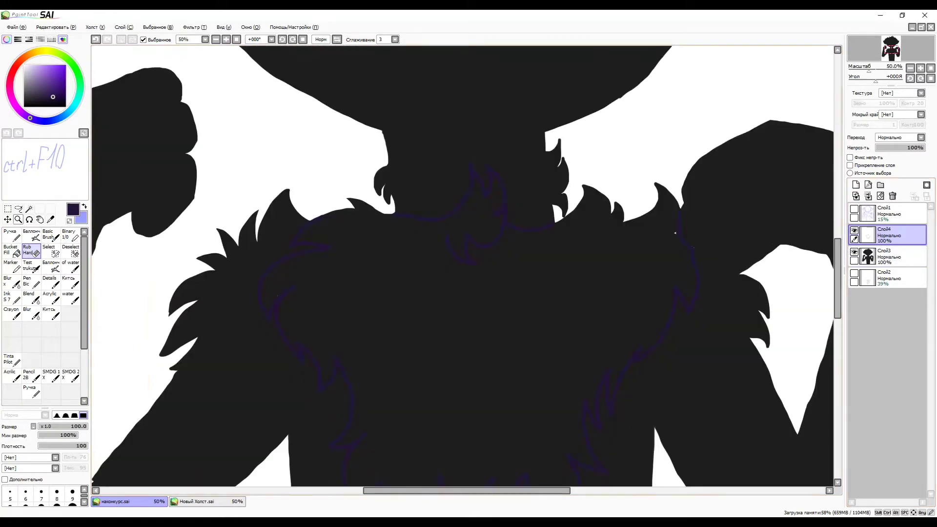
pyautogui.press('b')
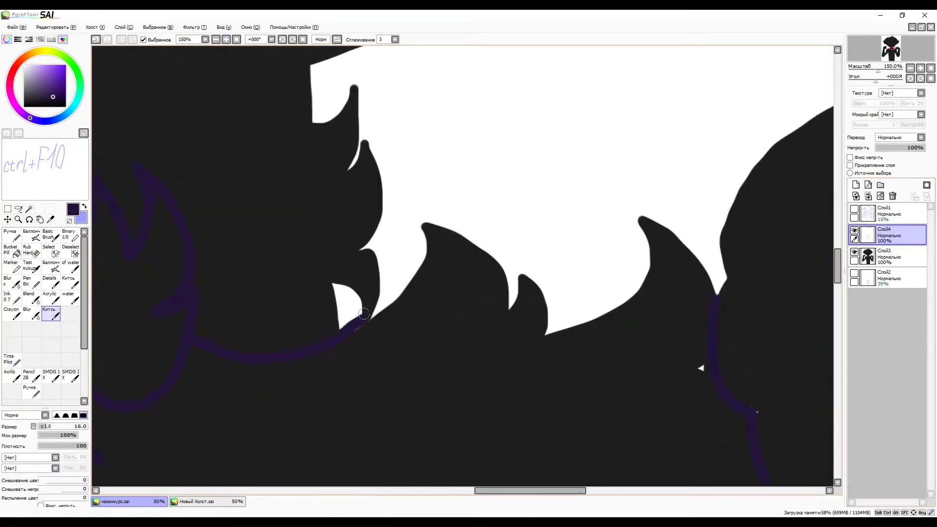
pyautogui.moveTo(340, 336)
pyautogui.mouseDown()
pyautogui.moveTo(420, 258)
pyautogui.moveTo(546, 331)
pyautogui.moveTo(716, 292)
pyautogui.mouseUp()
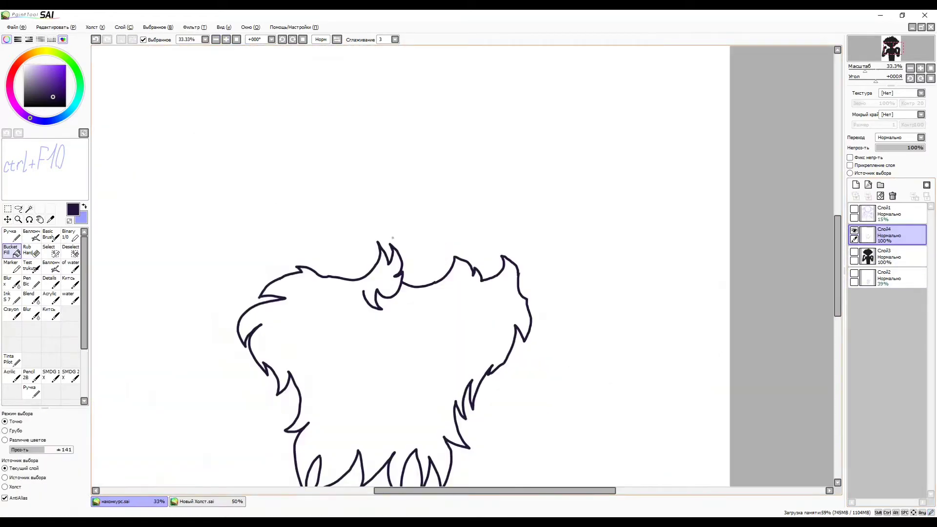
pyautogui.click(390, 293)
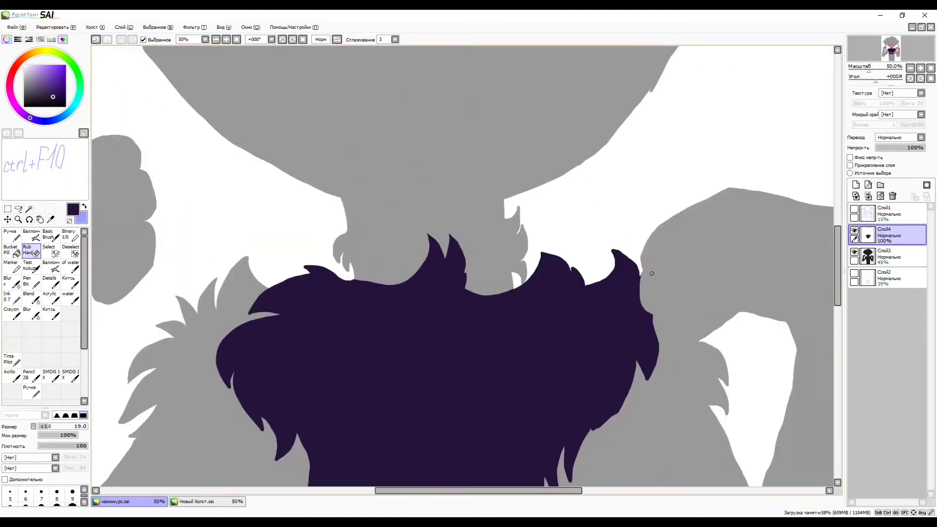
# Step: Restore the silhouette layer to 100% opacity, show the sketch, and add a new layer above the chest fur
pyautogui.scroll(-5, 325, 429)
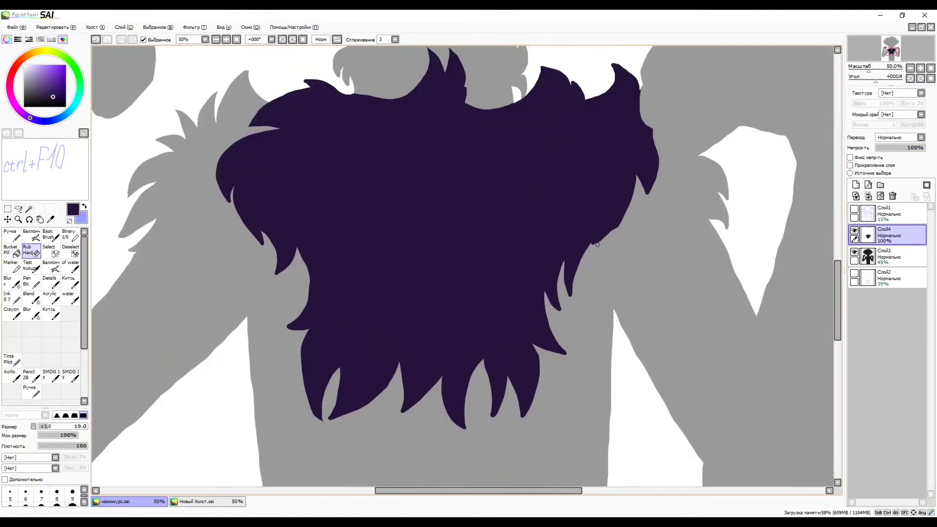
pyautogui.press('-')
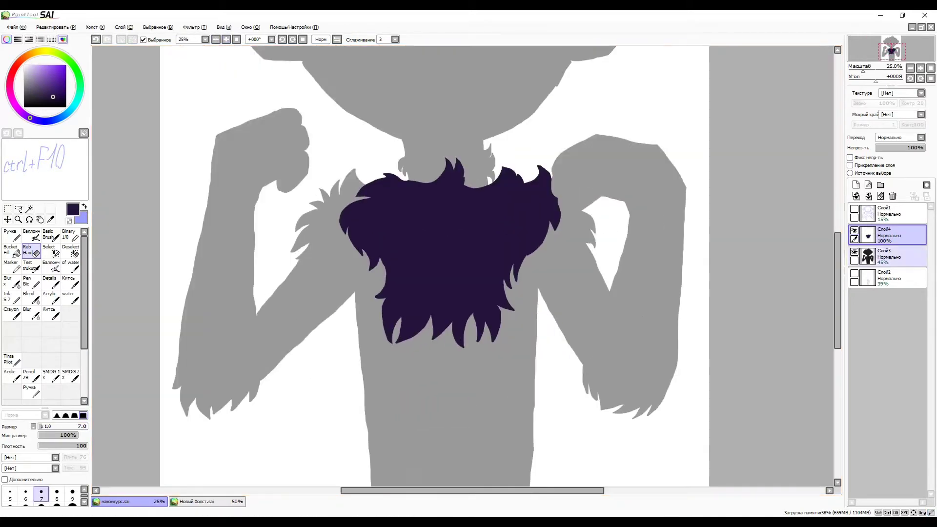
pyautogui.press('+')
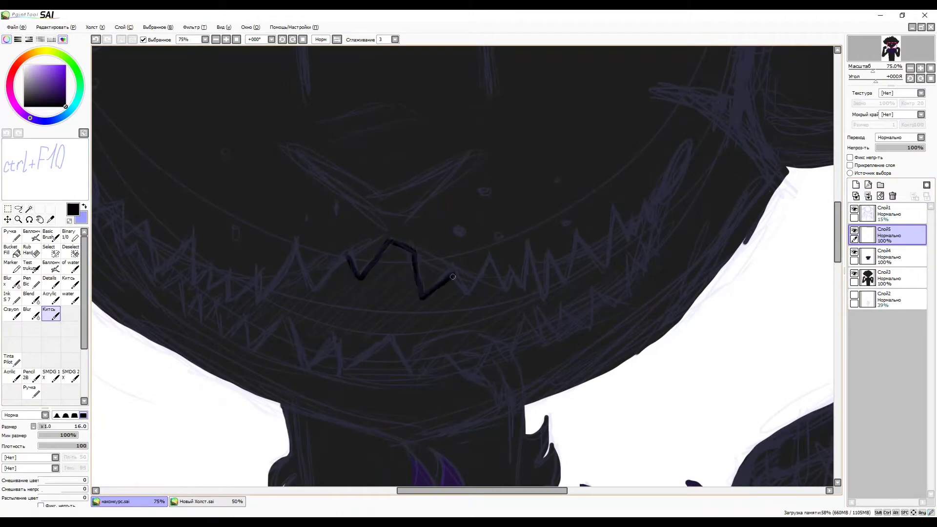
# Step: Trace the jagged upper tooth line of the grin in black with a size 16 brush, from corner to corner
pyautogui.hotkey('ctrl', 'z')
pyautogui.moveTo(349, 254); pyautogui.dragTo(360, 275)
pyautogui.moveTo(525, 242)
pyautogui.mouseDown()
pyautogui.moveTo(562, 278)
pyautogui.moveTo(607, 211)
pyautogui.moveTo(656, 200)
pyautogui.mouseUp()
pyautogui.hotkey('ctrl', 'z')
pyautogui.moveTo(261, 295)
pyautogui.mouseDown()
pyautogui.moveTo(335, 261)
pyautogui.moveTo(321, 280)
pyautogui.mouseUp()
pyautogui.hscroll(-3, 462, 268)
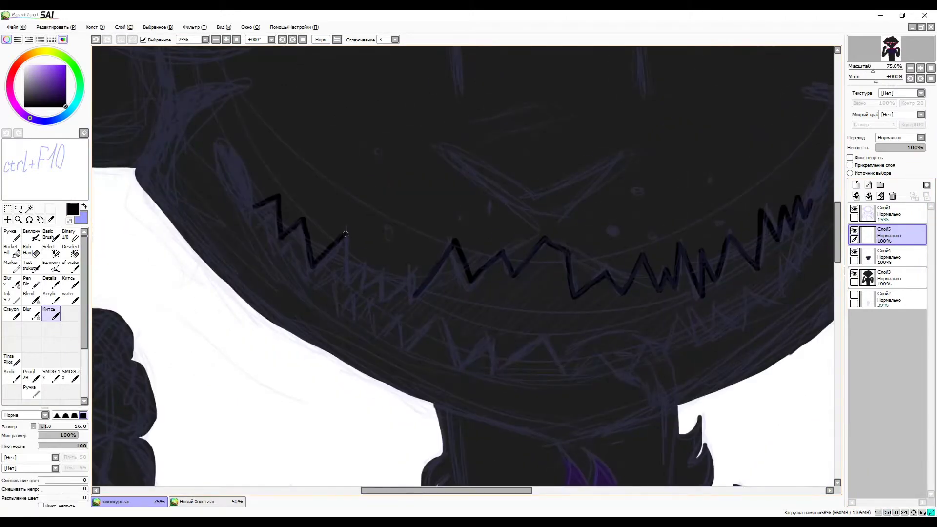
pyautogui.moveTo(346, 234); pyautogui.dragTo(414, 295)
# Step: Trace the jagged lower tooth line of the grin in black, including the arched gap around the tongue
pyautogui.moveTo(281, 195); pyautogui.dragTo(337, 312)
pyautogui.moveTo(410, 340)
pyautogui.mouseDown()
pyautogui.moveTo(569, 378)
pyautogui.moveTo(617, 380)
pyautogui.mouseUp()
pyautogui.hscroll(3, 617, 380)
pyautogui.moveTo(456, 349)
pyautogui.mouseDown()
pyautogui.moveTo(529, 341)
pyautogui.moveTo(603, 323)
pyautogui.moveTo(645, 298)
pyautogui.moveTo(678, 225)
pyautogui.mouseUp()
# Step: Fill the mouth outline with black while the silhouette is hidden, and erase the stray line below it
pyautogui.click(10, 249)
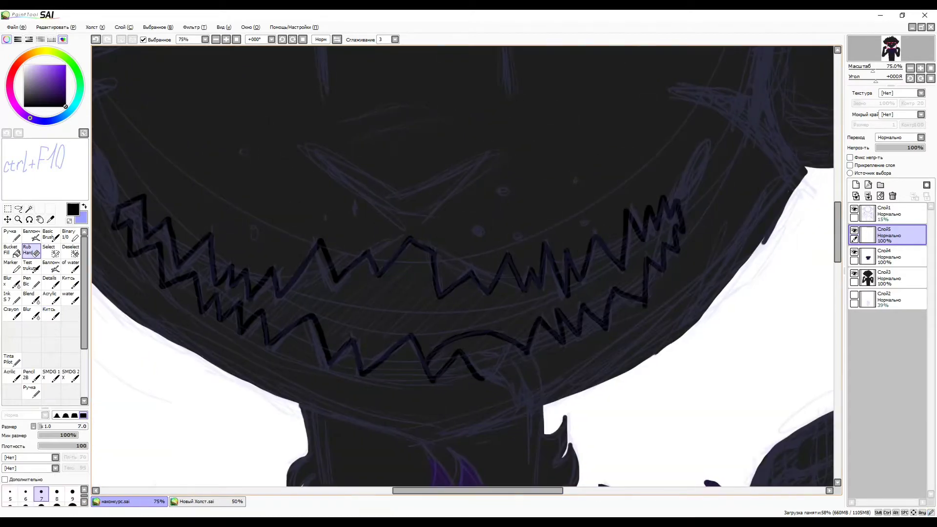
pyautogui.click(854, 273)
pyautogui.click(488, 313)
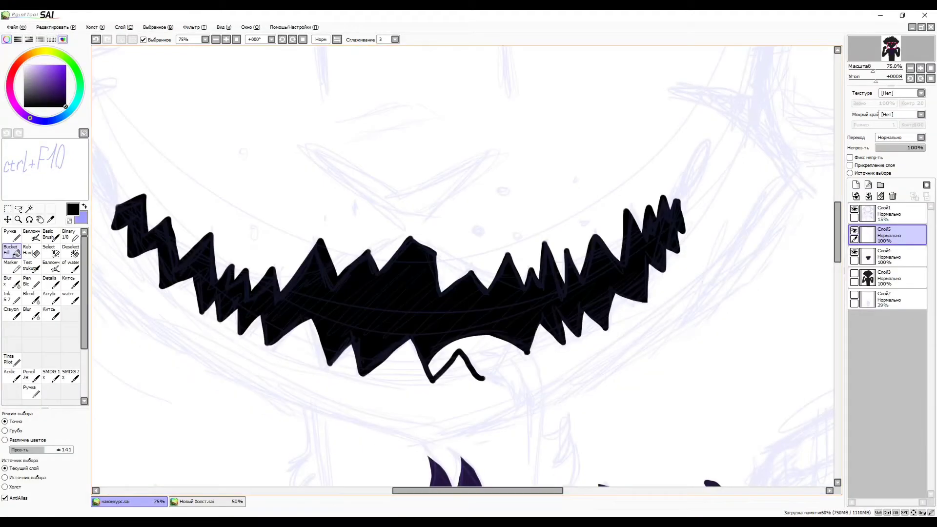
pyautogui.click(853, 273)
pyautogui.click(28, 250)
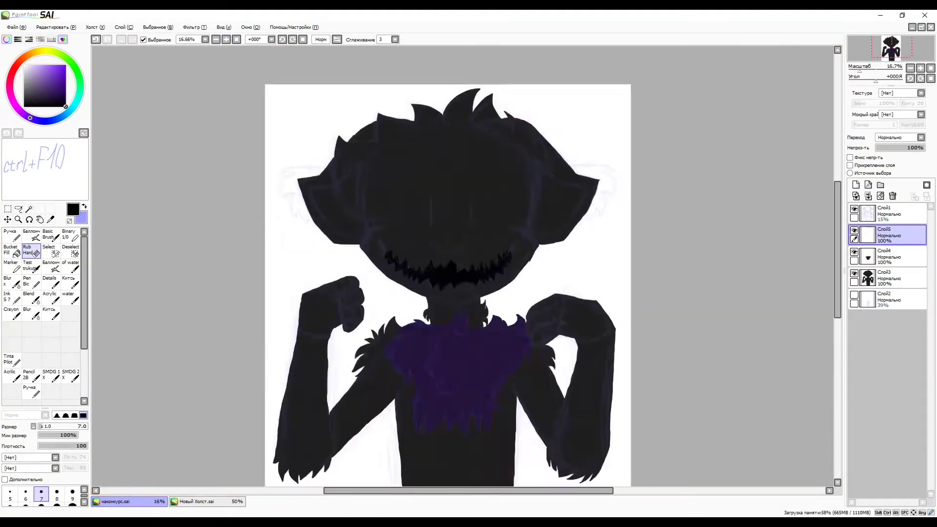
# Step: Outline the V-shaped nose in white with a size 16 brush, fill it with white and clean its edges
pyautogui.click(24, 65)
pyautogui.click(50, 313)
pyautogui.moveTo(400, 199)
pyautogui.mouseDown()
pyautogui.moveTo(412, 215)
pyautogui.moveTo(401, 201)
pyautogui.mouseUp()
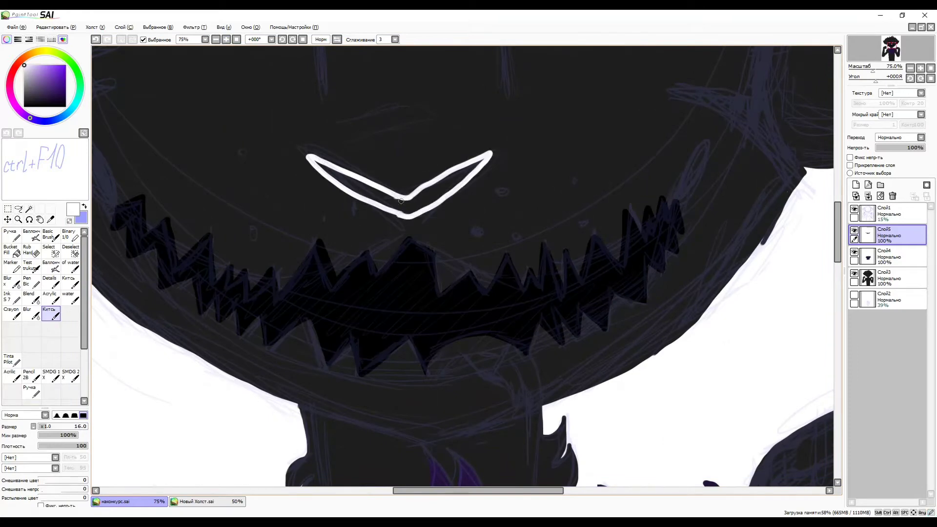
pyautogui.click(13, 250)
pyautogui.click(371, 183)
pyautogui.click(32, 250)
pyautogui.scroll(-5, 449, 219)
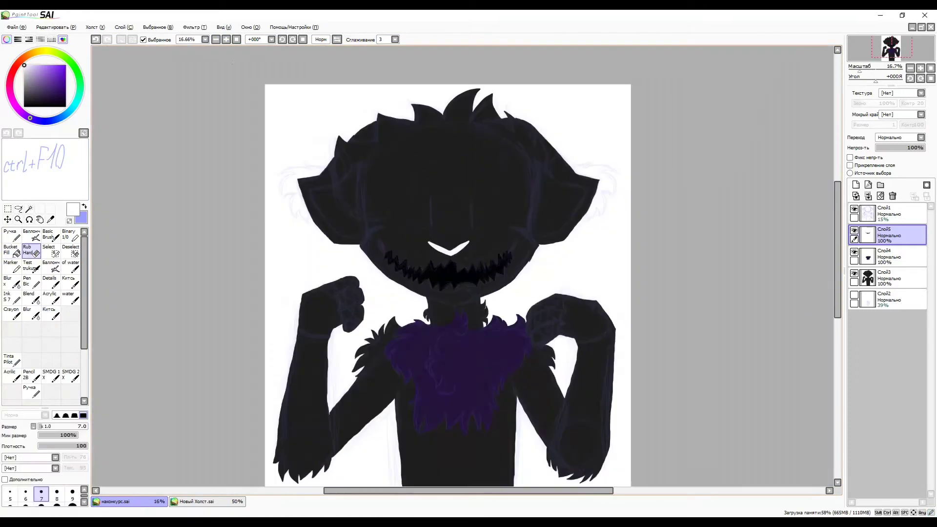
# Step: Hide the face and chest fur layers and add a new layer for the shading
pyautogui.click(853, 231)
pyautogui.click(853, 252)
pyautogui.click(855, 184)
# Step: Lower the opacity of the sketch layer to 9%
pyautogui.click(885, 213)
pyautogui.moveTo(888, 147); pyautogui.dragTo(878, 147)
pyautogui.scroll(3, 456, 266)
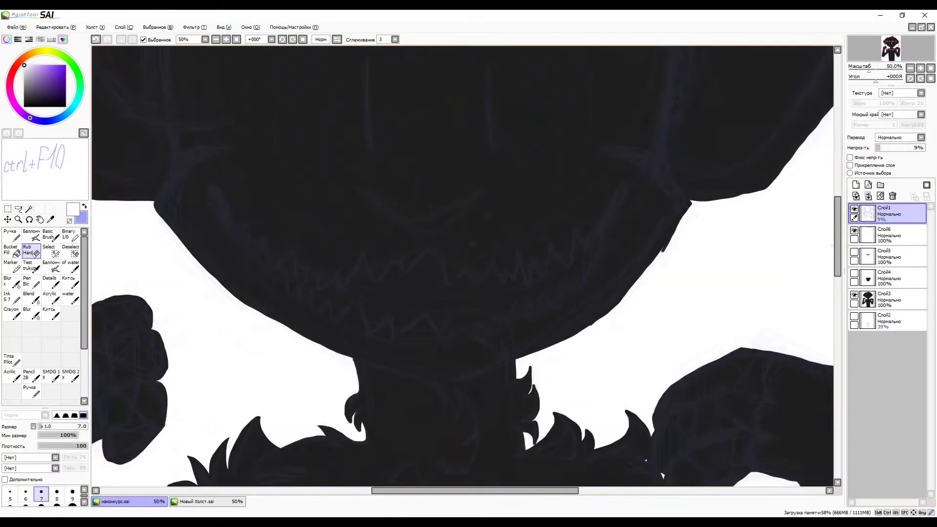
pyautogui.scroll(1, 271, 198)
# Step: Choose near-black for the water brush at size 52, with minimum size and density at 100, and start shading the left cheek corner
pyautogui.click(71, 298)
pyautogui.click(24, 103)
pyautogui.scroll(1, 272, 199)
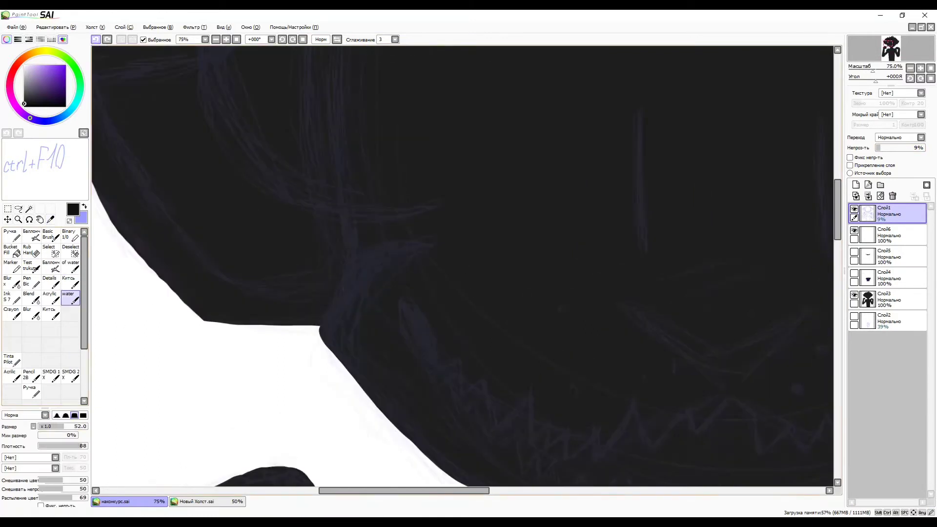
pyautogui.click(96, 39)
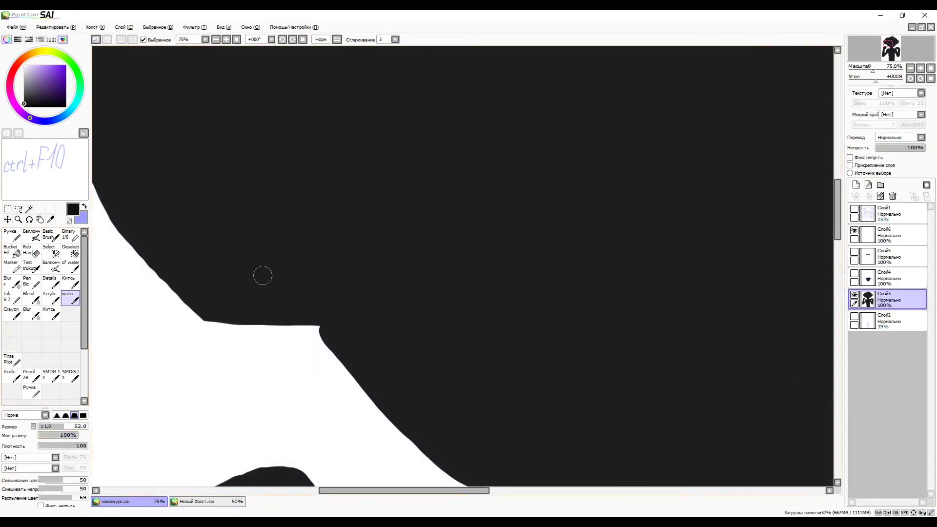
pyautogui.hotkey('ctrl', 'y')
pyautogui.hotkey('ctrl', 'y')
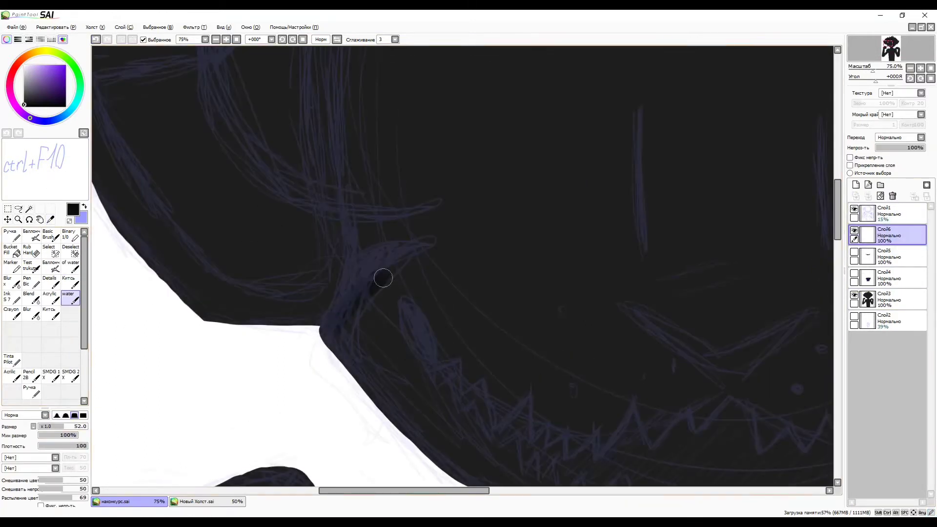
# Step: Move the shading layer directly above the silhouette layer and clip it to the silhouette
pyautogui.scroll(-3, 383, 278)
pyautogui.moveTo(885, 235); pyautogui.dragTo(886, 277)
pyautogui.click(849, 165)
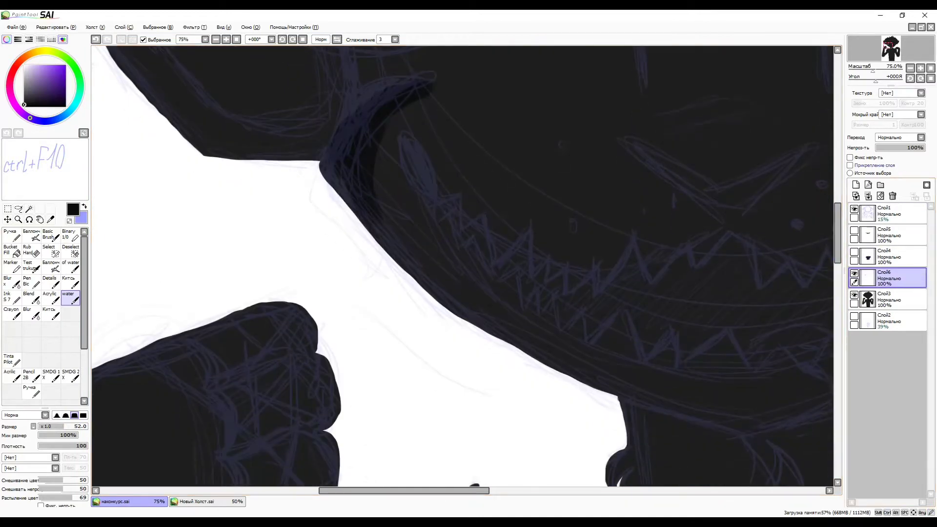
# Step: Shade the lower edge of the face from the left cheek to the chin with the water brush
pyautogui.hscroll(5, 378, 409)
pyautogui.press('e')
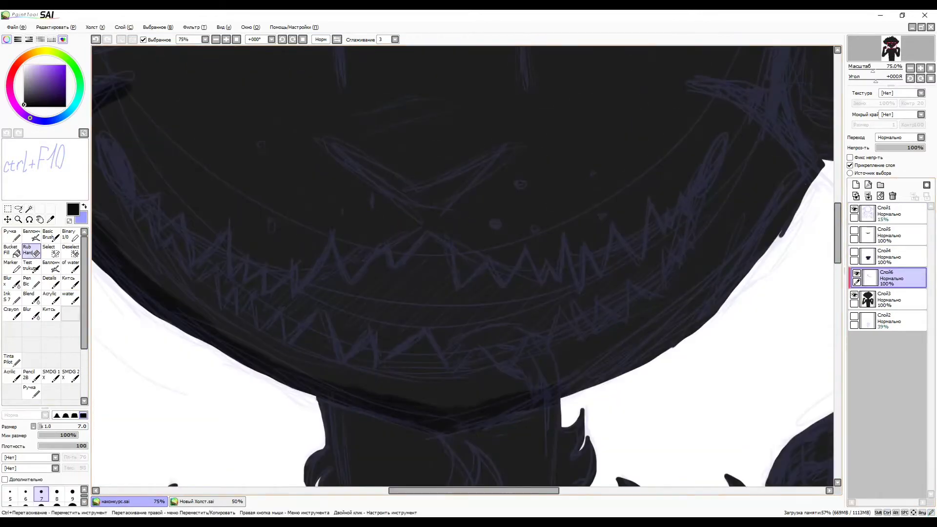
pyautogui.hscroll(-3, 379, 409)
pyautogui.press('e')
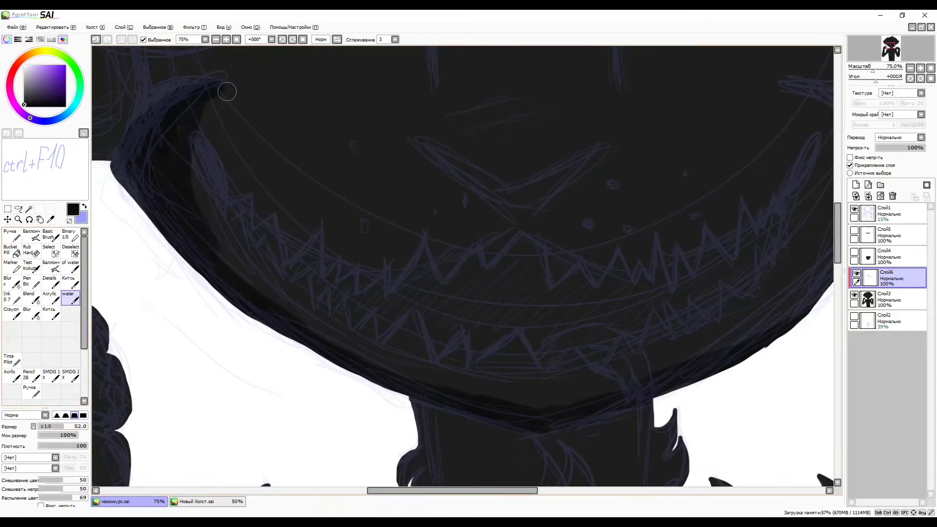
# Step: Shade the cheek fold and the curved line separating the left ear from the face
pyautogui.scroll(4, 352, 307)
pyautogui.hscroll(-3, 352, 308)
pyautogui.moveTo(352, 307); pyautogui.dragTo(371, 317)
pyautogui.scroll(3, 356, 324)
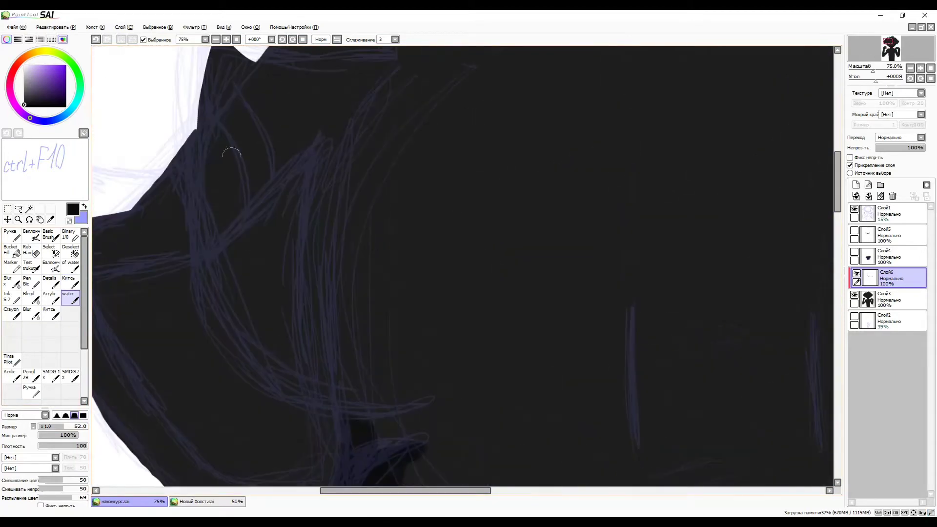
pyautogui.moveTo(205, 117)
pyautogui.mouseDown()
pyautogui.moveTo(341, 408)
pyautogui.moveTo(200, 187)
pyautogui.moveTo(206, 139)
pyautogui.moveTo(270, 332)
pyautogui.mouseUp()
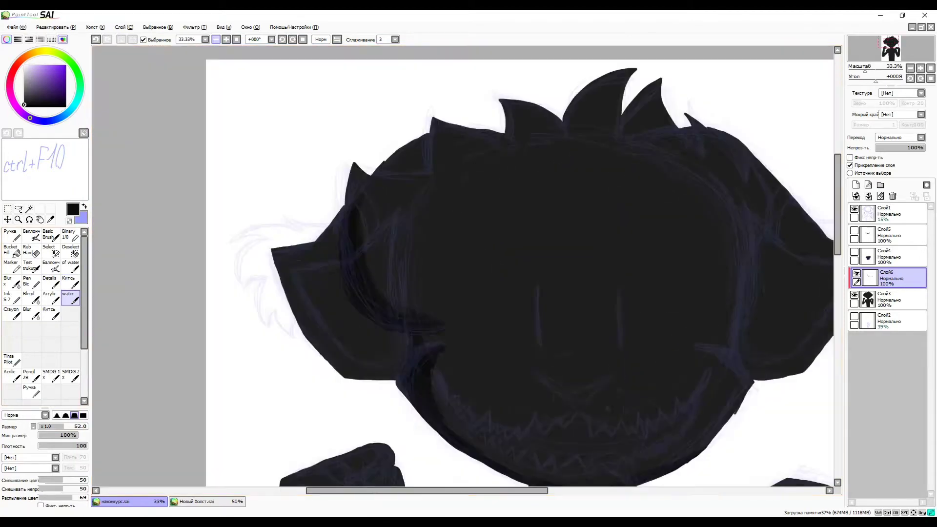
# Step: Extend the shading up the left side of the head to the base of the upper left hair tuft
pyautogui.scroll(3, 259, 218)
pyautogui.moveTo(259, 218); pyautogui.dragTo(345, 123)
pyautogui.scroll(-3, 345, 124)
pyautogui.moveTo(271, 142)
pyautogui.mouseDown()
pyautogui.moveTo(298, 182)
pyautogui.moveTo(386, 78)
pyautogui.mouseUp()
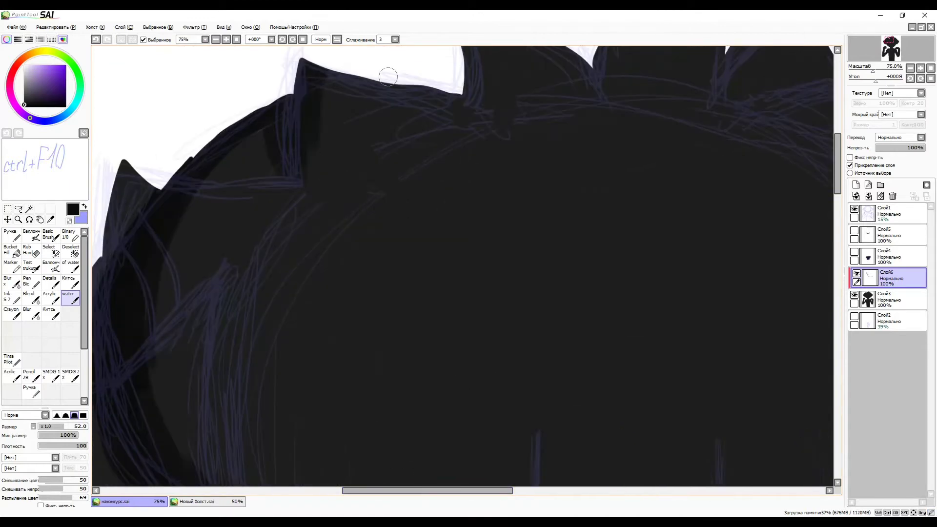
# Step: Shade the left edges of the hair tufts along the top of the head
pyautogui.scroll(4, 387, 78)
pyautogui.hscroll(3, 438, 173)
pyautogui.moveTo(471, 117)
pyautogui.mouseDown()
pyautogui.moveTo(437, 172)
pyautogui.moveTo(476, 83)
pyautogui.mouseUp()
pyautogui.moveTo(556, 181); pyautogui.dragTo(613, 140)
pyautogui.scroll(3, 613, 140)
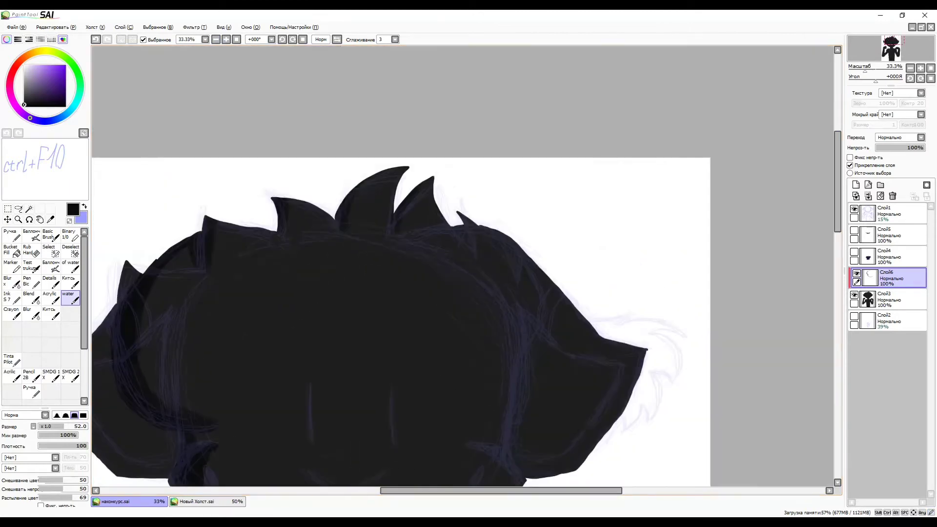
# Step: Set the sketch layer's opacity to 11%
pyautogui.scroll(-4, 390, 196)
pyautogui.hscroll(-3, 184, 51)
pyautogui.scroll(-1, 183, 51)
pyautogui.click(888, 214)
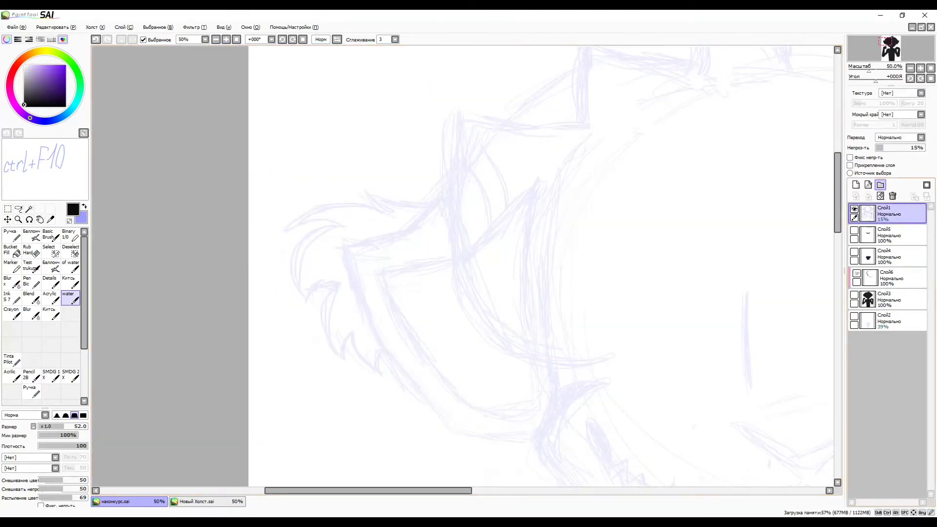
pyautogui.moveTo(883, 147); pyautogui.dragTo(881, 147)
# Step: On the shading layer, darken the left side tuft and the shadow beneath the hair lock beside it
pyautogui.press('e')
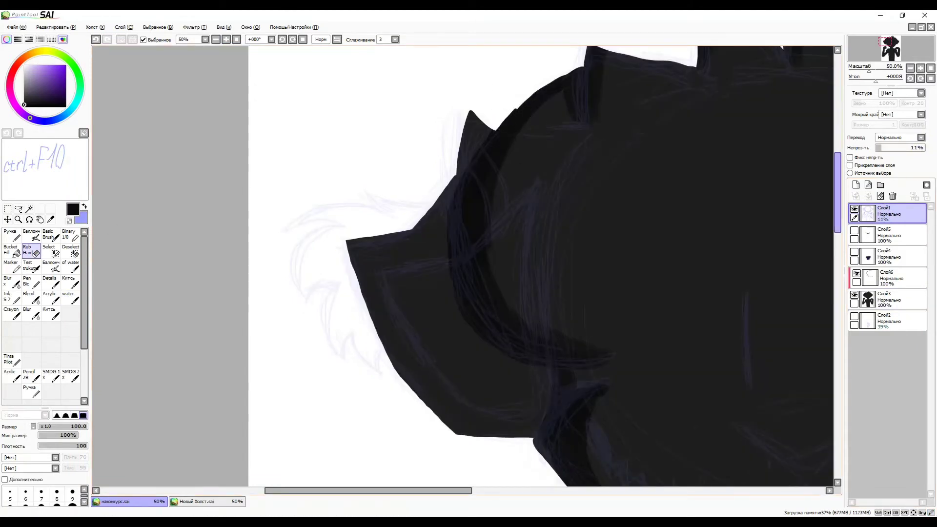
pyautogui.scroll(2, 462, 266)
pyautogui.click(888, 278)
pyautogui.scroll(1, 476, 171)
pyautogui.press('b')
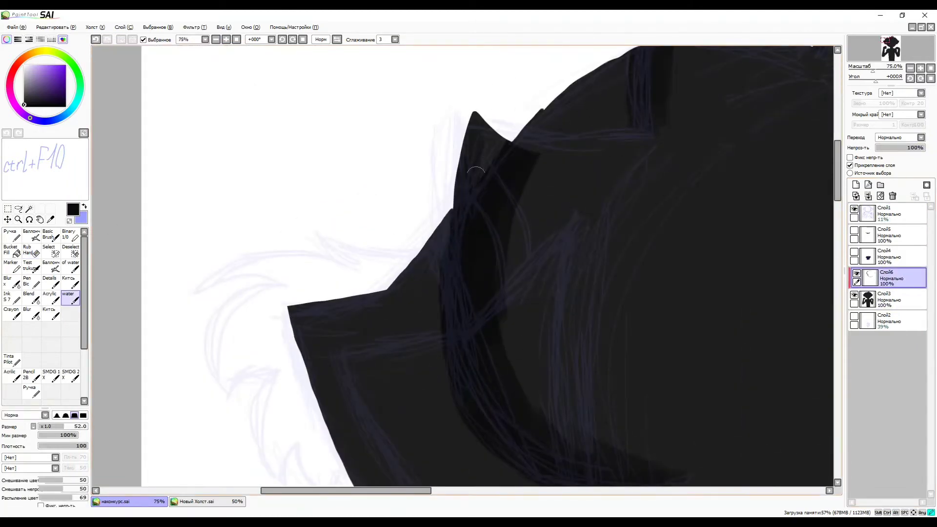
pyautogui.moveTo(476, 171)
pyautogui.mouseDown()
pyautogui.moveTo(531, 155)
pyautogui.moveTo(590, 158)
pyautogui.moveTo(558, 173)
pyautogui.moveTo(469, 159)
pyautogui.moveTo(476, 138)
pyautogui.mouseUp()
pyautogui.press('e')
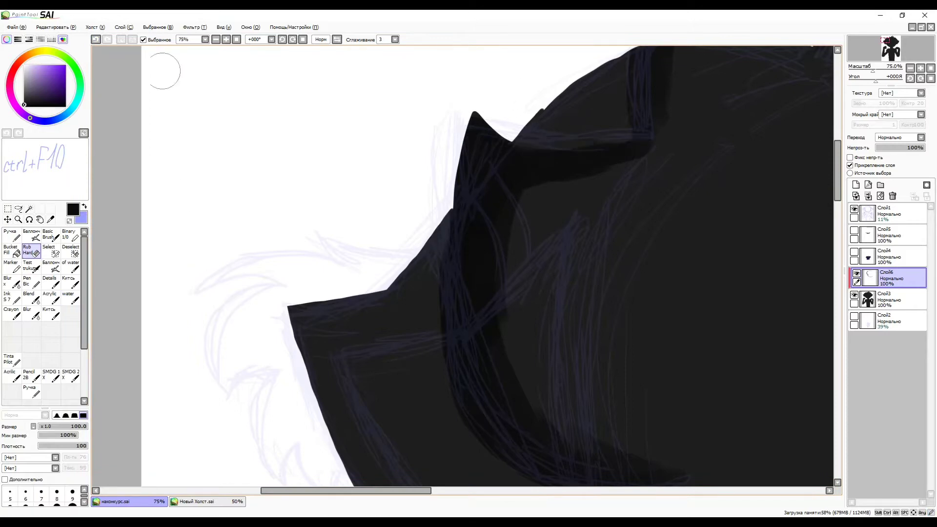
# Step: Shade the outer edge of the left ear with the size 52 water brush
pyautogui.scroll(-2, 442, 128)
pyautogui.press('b')
pyautogui.scroll(-3, 747, 200)
pyautogui.moveTo(407, 327)
pyautogui.mouseDown()
pyautogui.moveTo(389, 338)
pyautogui.moveTo(292, 303)
pyautogui.moveTo(307, 171)
pyautogui.moveTo(291, 147)
pyautogui.mouseUp()
pyautogui.scroll(-3, 290, 148)
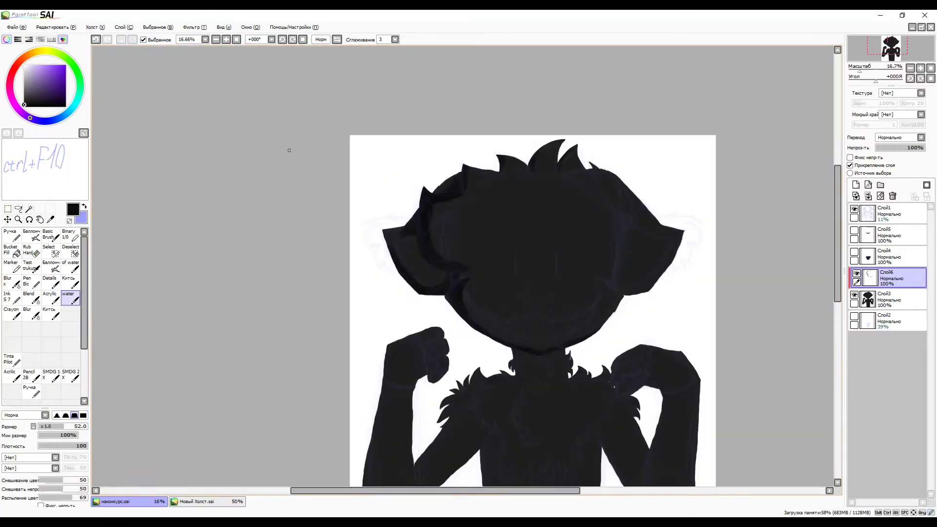
# Step: Shade the base of the right ear and the right cheek corner
pyautogui.scroll(5, 647, 320)
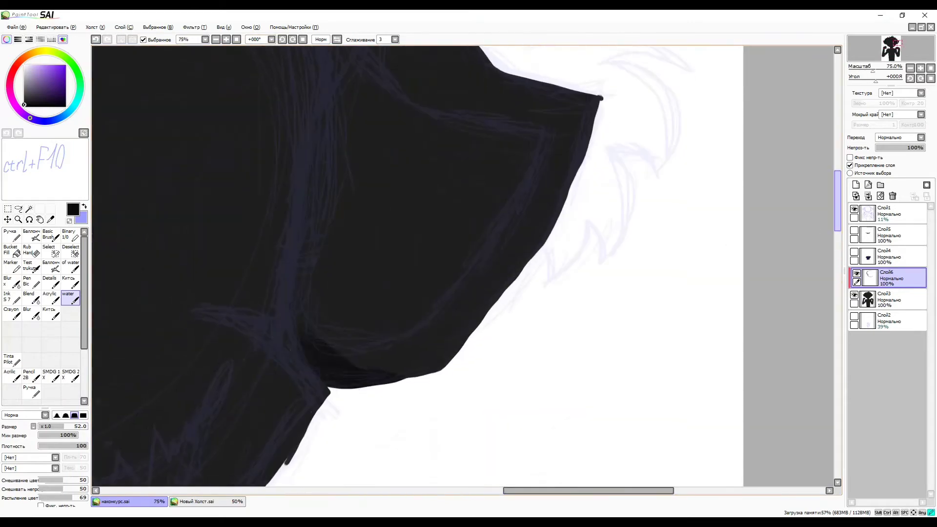
pyautogui.scroll(-1, 399, 141)
pyautogui.scroll(-3, 399, 141)
pyautogui.scroll(1, 469, 264)
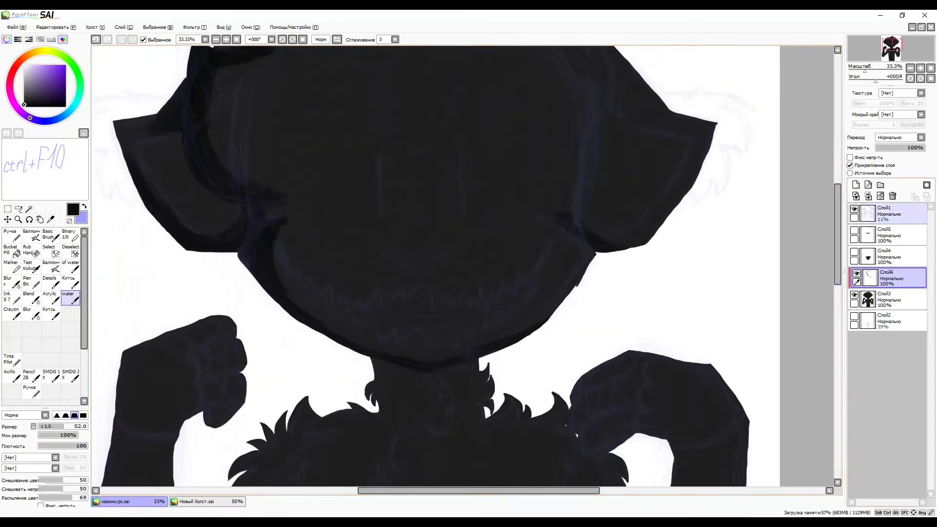
# Step: Hide the sketch and blend the shading on the left ear and cheek with a size 100 soft water brush
pyautogui.scroll(-1, 468, 263)
pyautogui.scroll(3, 376, 235)
pyautogui.press('c')
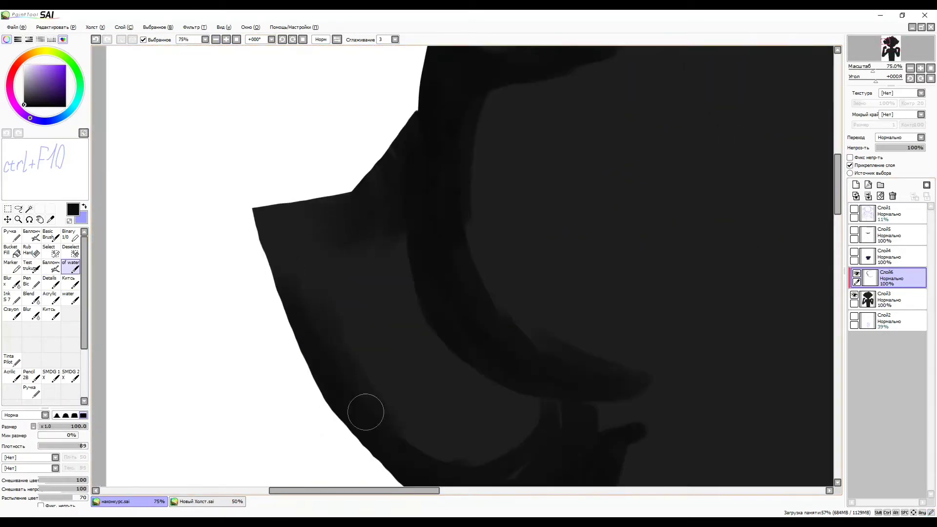
pyautogui.scroll(-3, 533, 411)
pyautogui.scroll(3, 359, 158)
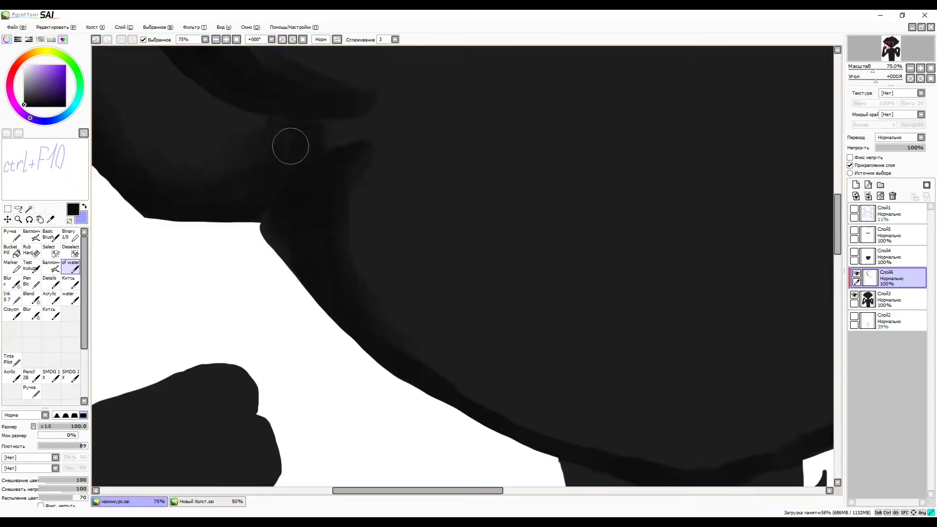
# Step: Blend the shading along the left face curve and upper left hair, using brush sizes 350 and 120
pyautogui.scroll(5, 220, 217)
pyautogui.click(84, 133)
pyautogui.click(72, 471)
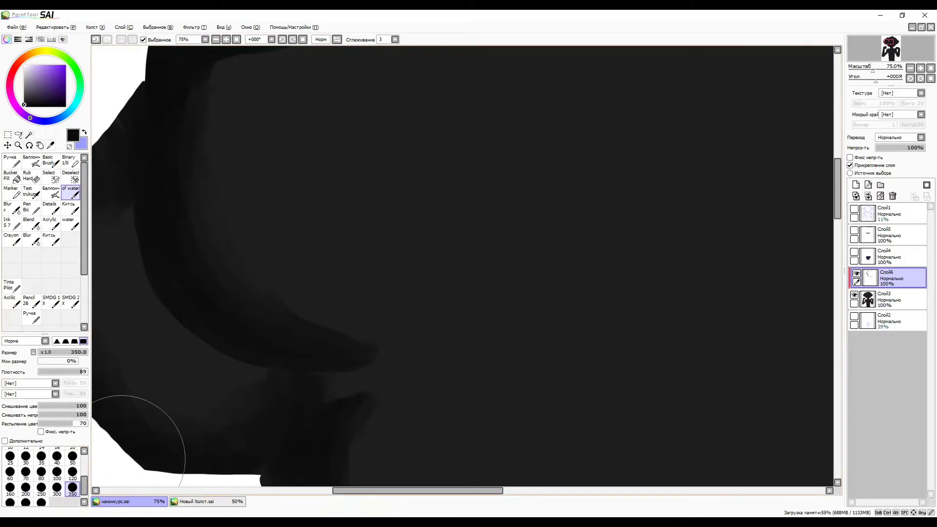
pyautogui.scroll(5, 231, 267)
pyautogui.moveTo(232, 267)
pyautogui.mouseDown()
pyautogui.moveTo(280, 264)
pyautogui.moveTo(262, 205)
pyautogui.mouseUp()
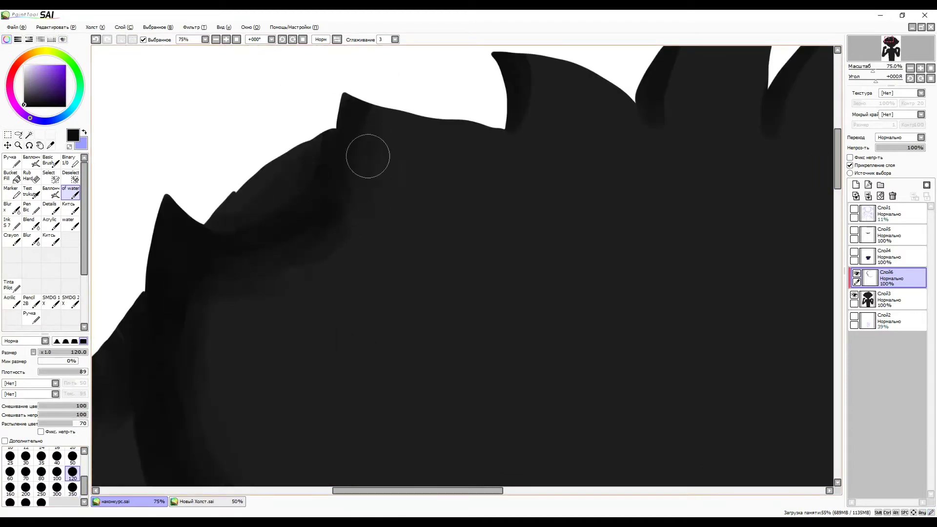
# Step: Blend the shading on the top hair tufts, the right ear base and the jaw with the size 120 brush
pyautogui.press('-')
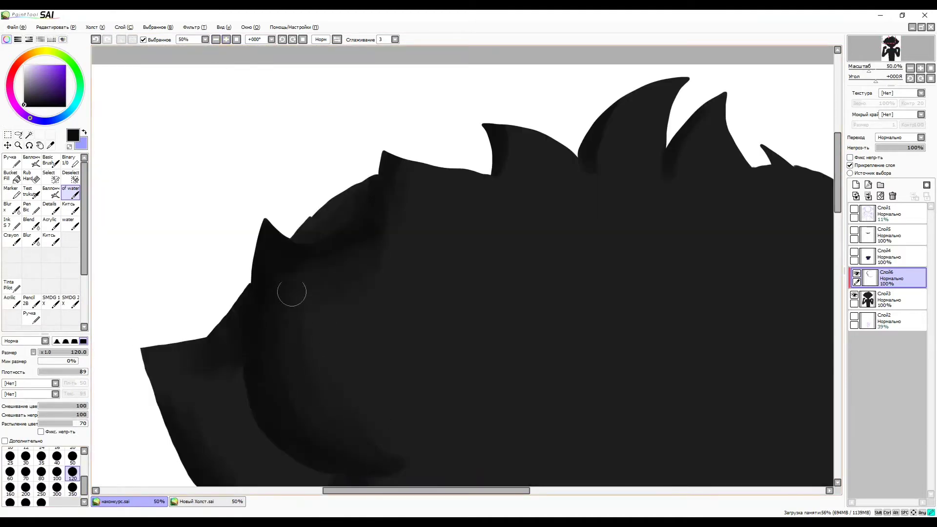
pyautogui.press('-')
pyautogui.hscroll(3, 566, 360)
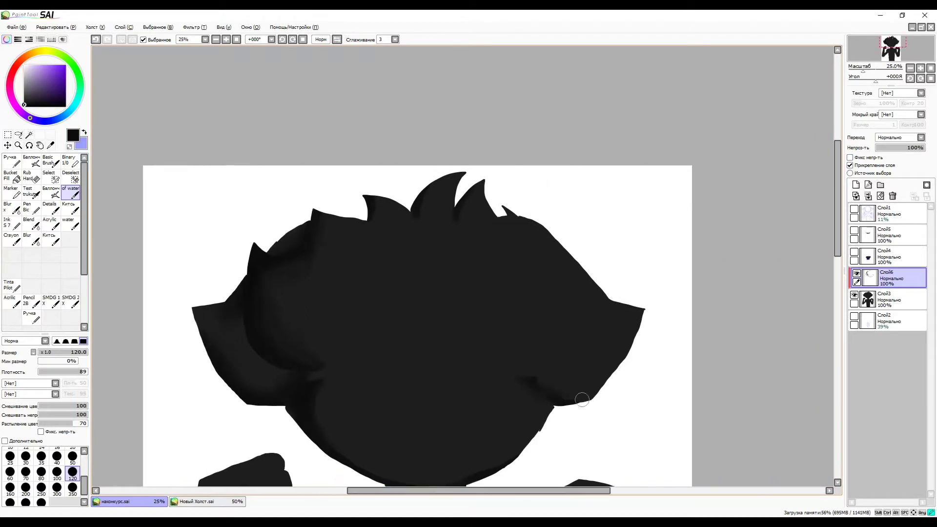
pyautogui.press('+')
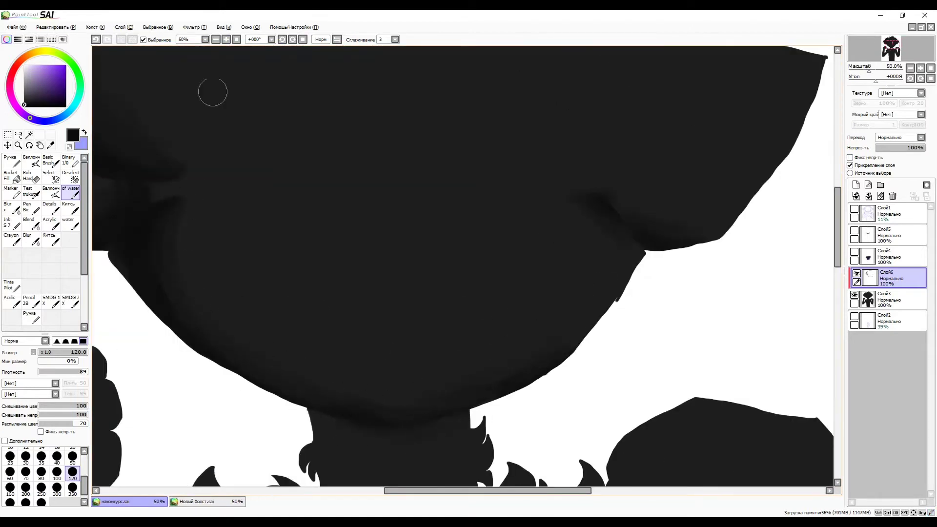
pyautogui.press('-')
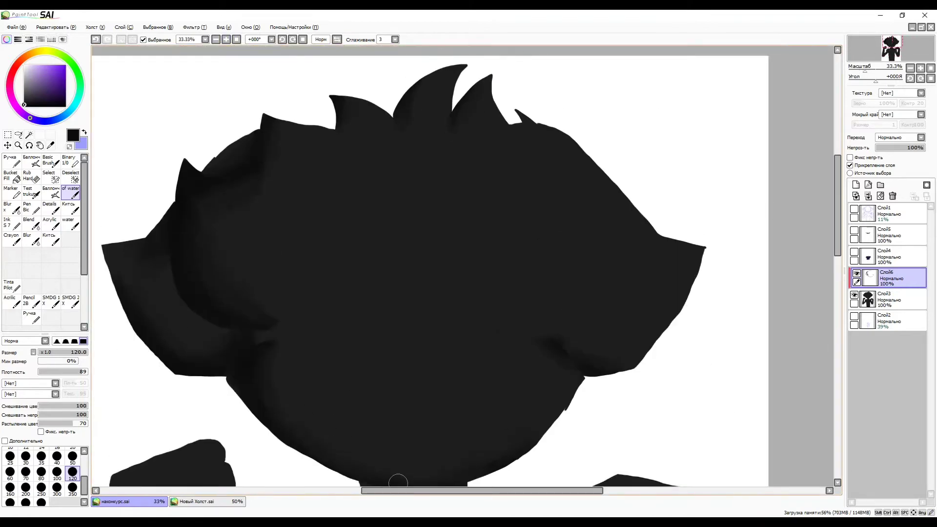
# Step: Show the sketch and paint dark shading at the small right hair tuft and along the right hair curve with the size 30 water brush
pyautogui.hscroll(-2, 505, 474)
pyautogui.hscroll(3, 619, 346)
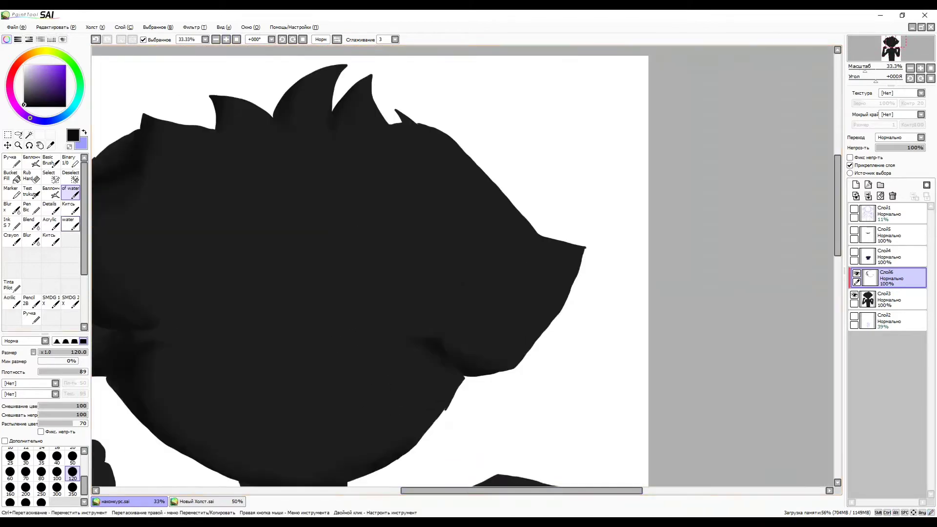
pyautogui.click(854, 209)
pyautogui.press('+')
pyautogui.press('+')
pyautogui.click(71, 224)
pyautogui.moveTo(290, 158); pyautogui.dragTo(349, 256)
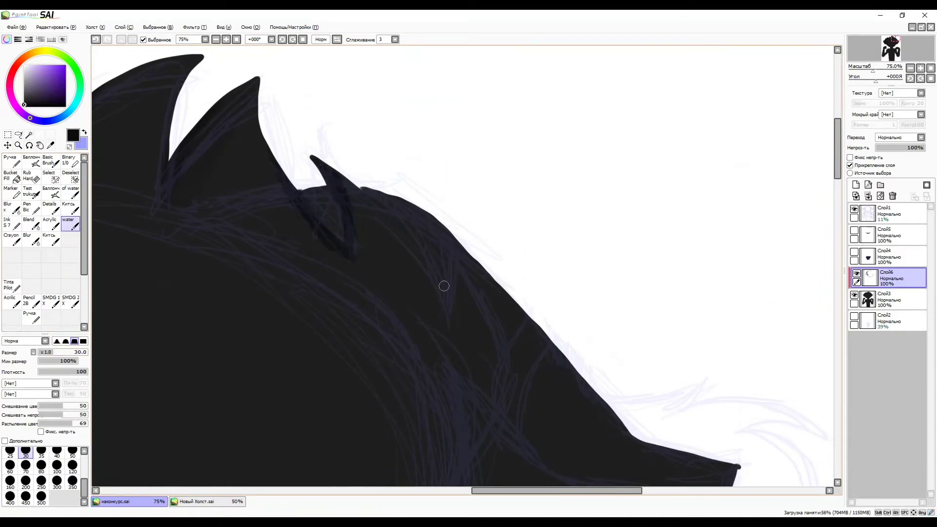
pyautogui.scroll(-3, 478, 320)
pyautogui.moveTo(490, 275); pyautogui.dragTo(479, 320)
pyautogui.press('-')
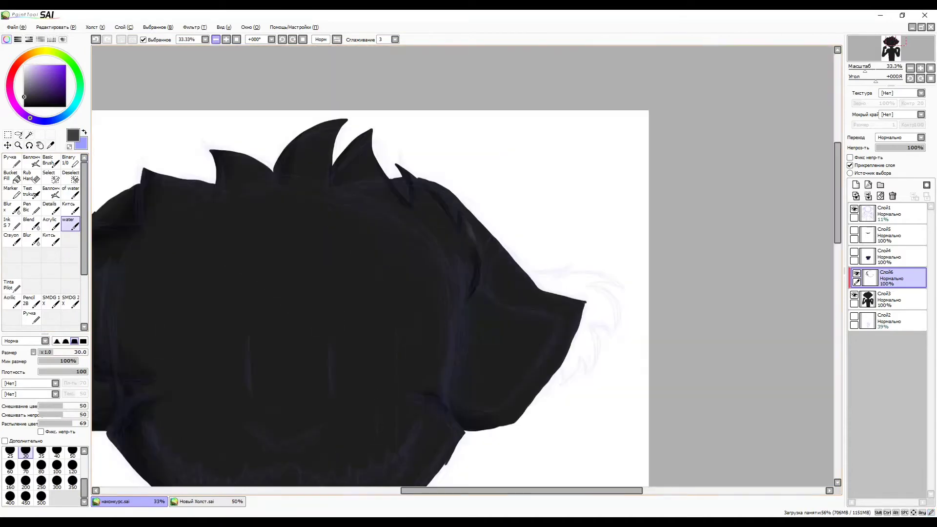
# Step: Hide the sketch and paint grey highlights along the right hair curve and the upper edge of the right ear with the size 30 water brush
pyautogui.click(854, 209)
pyautogui.click(71, 192)
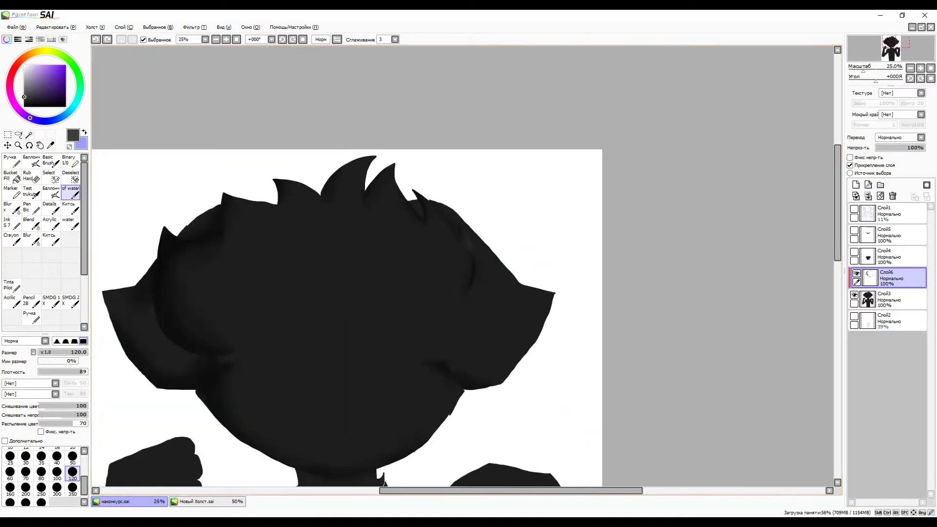
pyautogui.click(71, 224)
pyautogui.moveTo(390, 142); pyautogui.dragTo(449, 193)
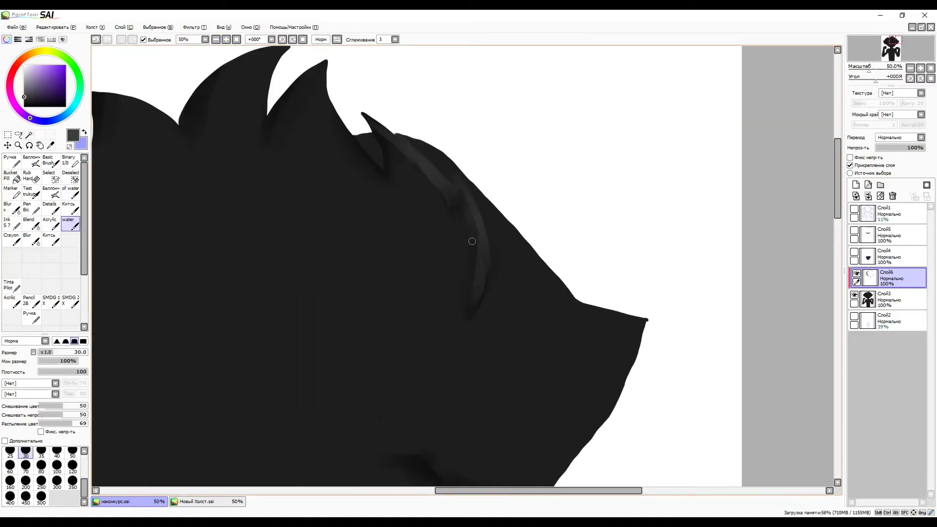
pyautogui.moveTo(531, 261); pyautogui.dragTo(639, 327)
pyautogui.scroll(-3, 488, 244)
pyautogui.scroll(3, 488, 244)
# Step: Blend the grey highlights on the right hair and ear with the size 120 soft water brush
pyautogui.click(71, 193)
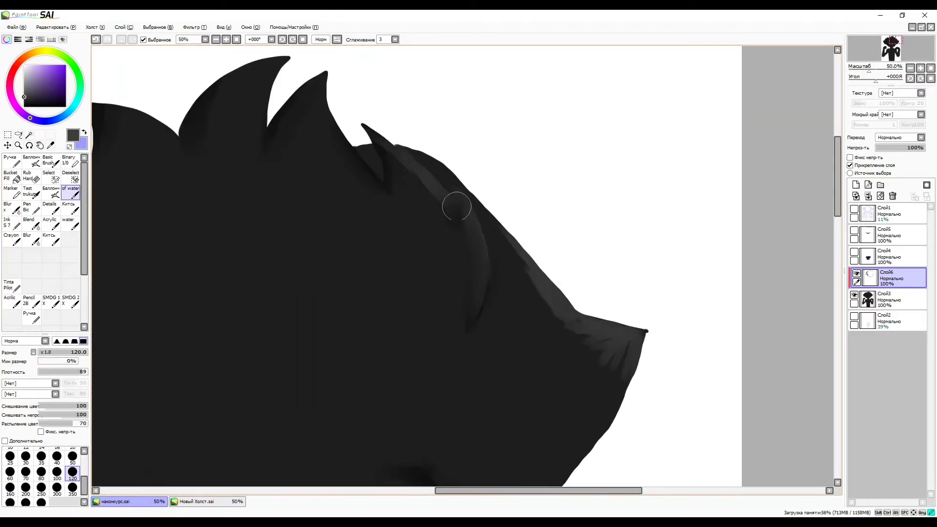
pyautogui.click(226, 39)
pyautogui.click(226, 39)
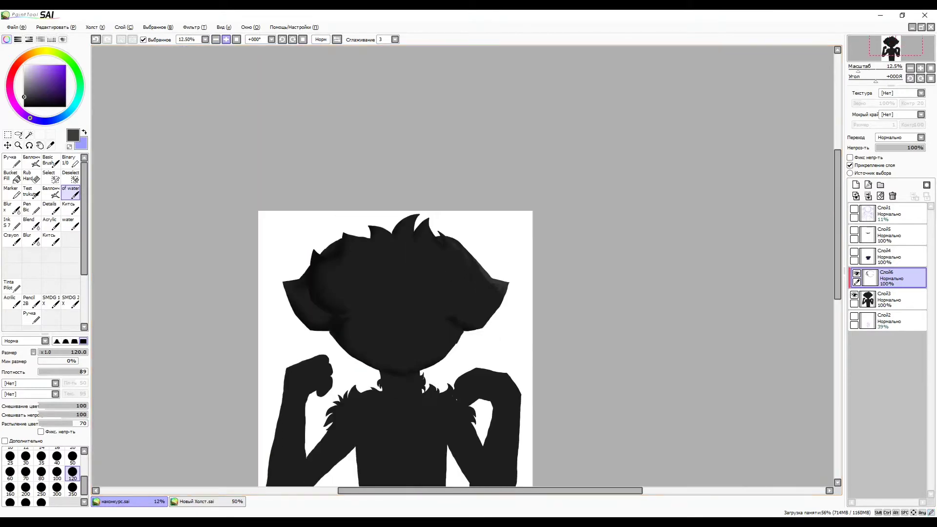
pyautogui.scroll(2, 463, 265)
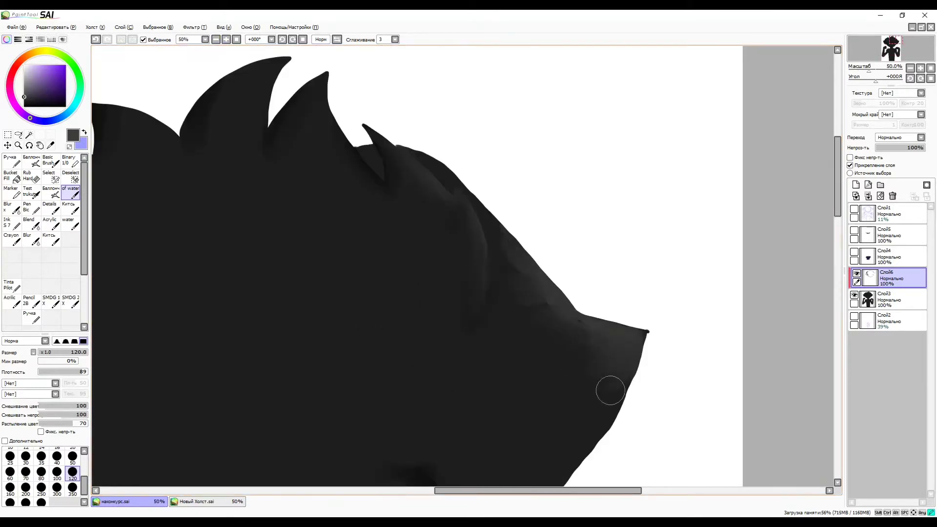
pyautogui.scroll(-2, 503, 218)
pyautogui.scroll(3, 387, 98)
# Step: Trim the highlight's edge along the upper right hair with the size 12 hard eraser
pyautogui.press('e')
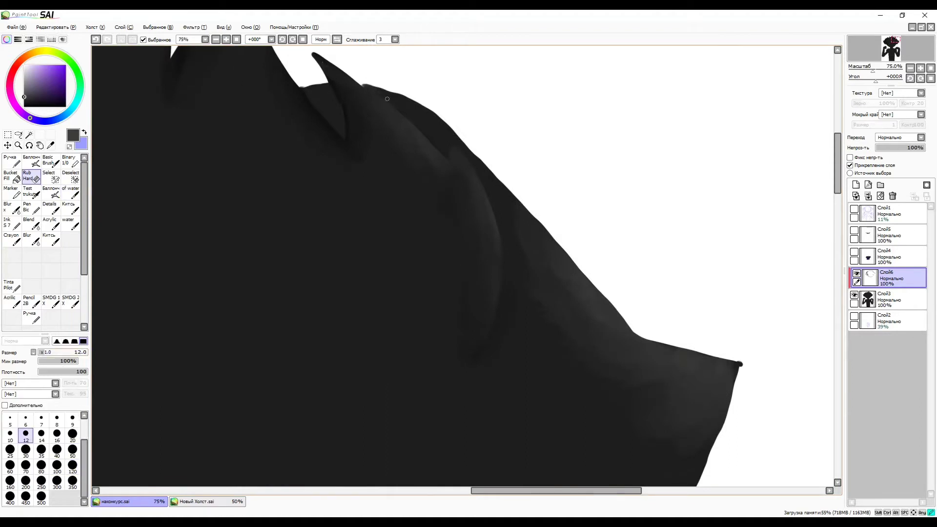
pyautogui.scroll(-2, 449, 143)
pyautogui.press('c')
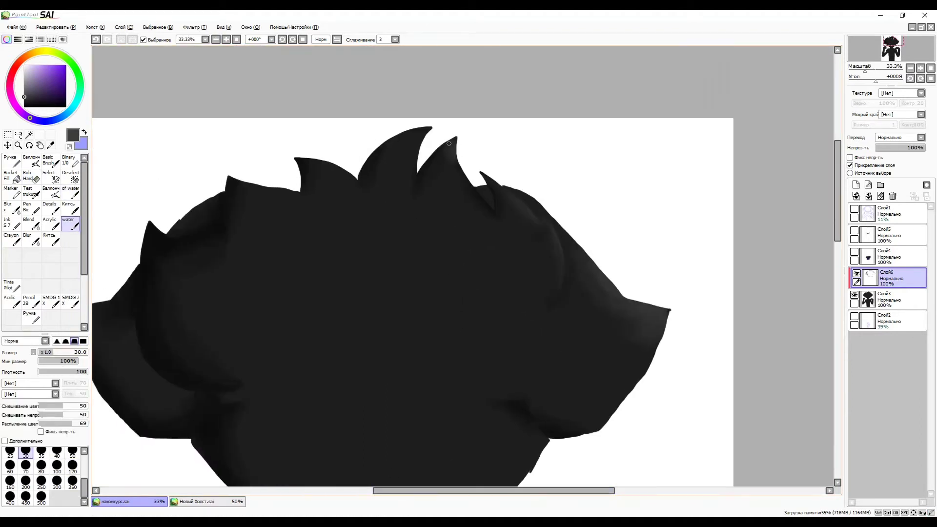
pyautogui.press('v')
pyautogui.scroll(-3, 812, 231)
pyautogui.click(888, 300)
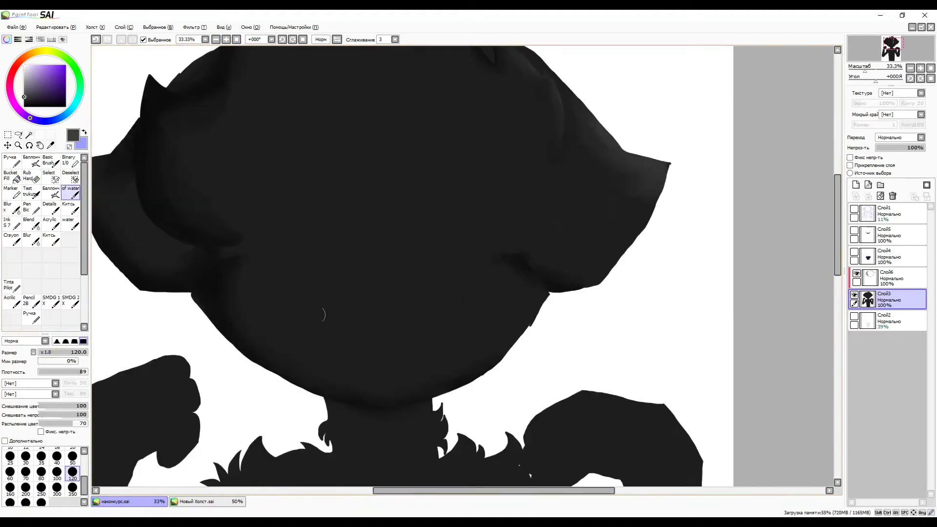
pyautogui.press('e')
pyautogui.scroll(-2, 236, 53)
pyautogui.scroll(2, 237, 52)
pyautogui.hotkey('ctrl', 'z')
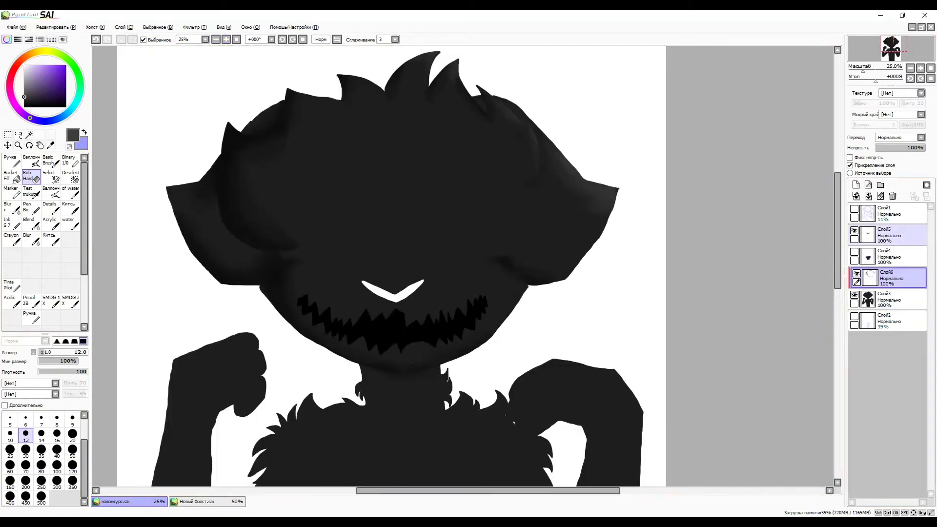
pyautogui.hotkey('ctrl', 'z')
pyautogui.hotkey('ctrl', 'z')
# Step: Shade the white nose in grey on the clipped layer with the water brush and blend it with the soft water brush
pyautogui.scroll(4, 463, 264)
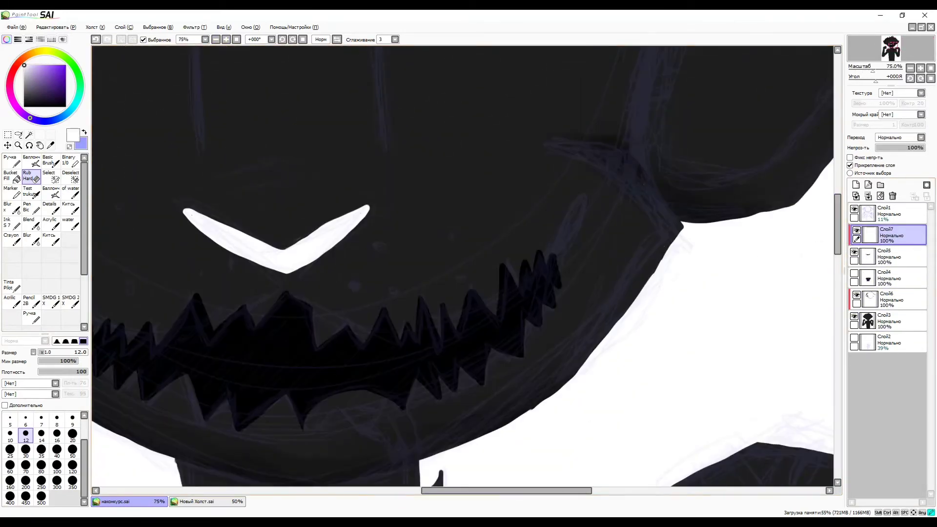
pyautogui.click(71, 223)
pyautogui.moveTo(192, 214)
pyautogui.mouseDown()
pyautogui.moveTo(273, 258)
pyautogui.moveTo(331, 229)
pyautogui.mouseUp()
pyautogui.click(71, 191)
# Step: Add a new layer for the tongue, choose a medium purple and place the layer above the nose shading layer
pyautogui.click(893, 256)
pyautogui.click(893, 299)
pyautogui.scroll(2, 464, 263)
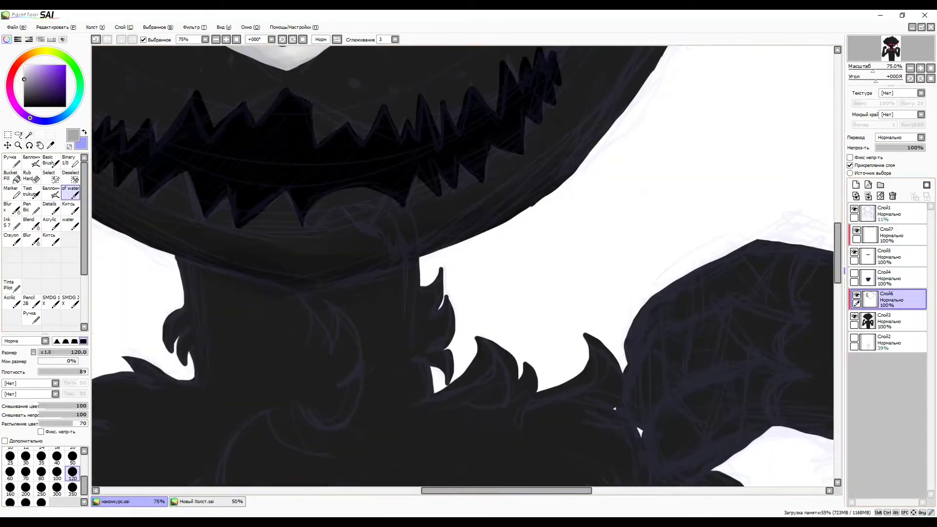
pyautogui.click(855, 185)
pyautogui.click(50, 239)
pyautogui.click(49, 73)
pyautogui.moveTo(151, 183); pyautogui.dragTo(236, 111)
pyautogui.hotkey('ctrl', 'z')
pyautogui.moveTo(886, 299); pyautogui.dragTo(887, 233)
# Step: Outline and fill the purple tongue hanging from the mouth, and sharpen its forked tips with the size 12 eraser
pyautogui.moveTo(150, 188)
pyautogui.mouseDown()
pyautogui.moveTo(178, 129)
pyautogui.moveTo(208, 126)
pyautogui.moveTo(263, 178)
pyautogui.moveTo(154, 195)
pyautogui.mouseUp()
pyautogui.click(11, 176)
pyautogui.click(234, 147)
pyautogui.click(28, 175)
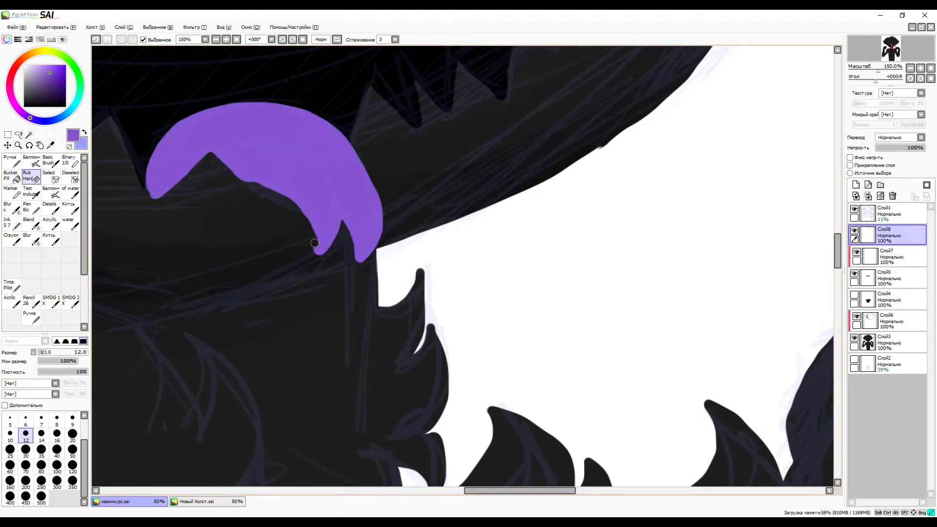
pyautogui.moveTo(318, 241)
pyautogui.mouseDown()
pyautogui.moveTo(352, 249)
pyautogui.moveTo(266, 187)
pyautogui.mouseUp()
pyautogui.scroll(1, 464, 264)
pyautogui.scroll(-1, 464, 263)
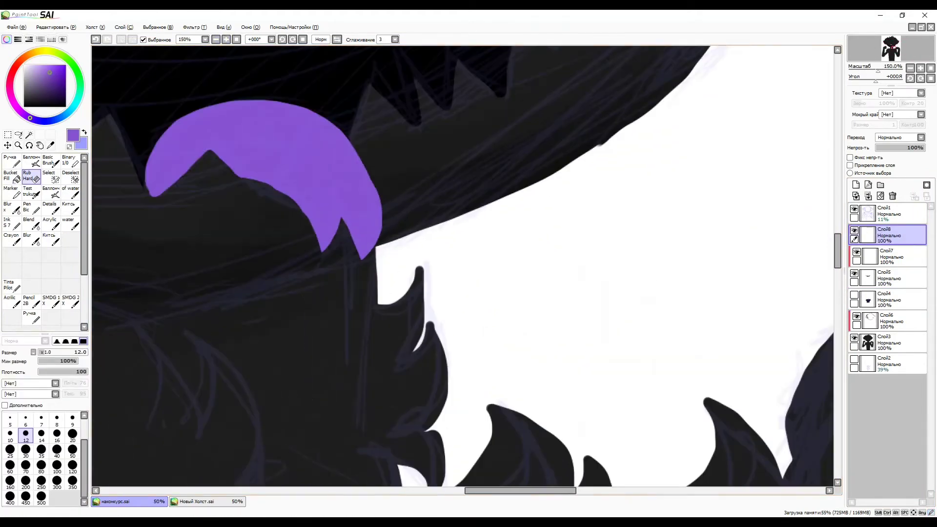
# Step: Shade the tongue in darker purple on a new layer clipped to it, blending with the size 51 soft water brush
pyautogui.click(51, 83)
pyautogui.click(855, 184)
pyautogui.click(849, 164)
pyautogui.click(68, 222)
pyautogui.moveTo(152, 190)
pyautogui.mouseDown()
pyautogui.moveTo(214, 146)
pyautogui.moveTo(215, 157)
pyautogui.moveTo(351, 244)
pyautogui.moveTo(341, 141)
pyautogui.mouseUp()
pyautogui.hotkey('ctrl', 'z')
pyautogui.click(71, 190)
pyautogui.moveTo(234, 166); pyautogui.dragTo(366, 227)
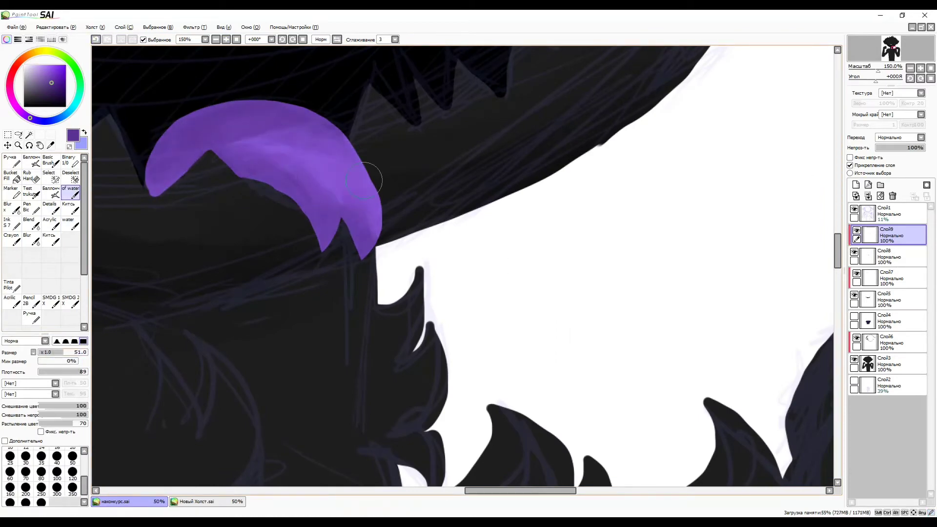
# Step: Draw a thin, darker purple crease along the middle of the tongue with the size 3 water brush
pyautogui.click(69, 222)
pyautogui.click(52, 87)
pyautogui.hotkey('ctrl', 'z')
pyautogui.click(251, 137)
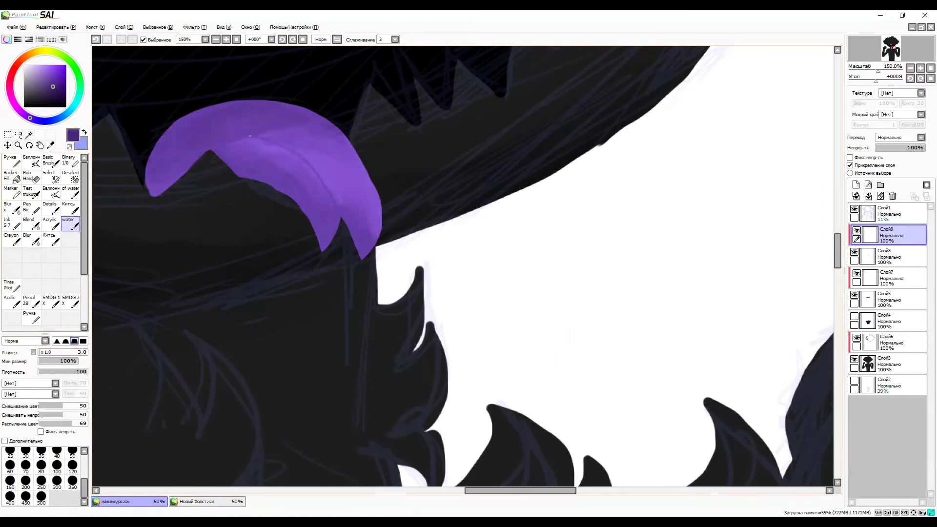
# Step: Paint a light purple highlight on the tongue's outer curve and blend it with the size 51 soft water brush
pyautogui.scroll(-2, 454, 278)
pyautogui.scroll(1, 454, 278)
pyautogui.scroll(1, 461, 256)
pyautogui.moveTo(344, 166)
pyautogui.mouseDown()
pyautogui.moveTo(352, 190)
pyautogui.moveTo(268, 117)
pyautogui.mouseUp()
pyautogui.click(70, 192)
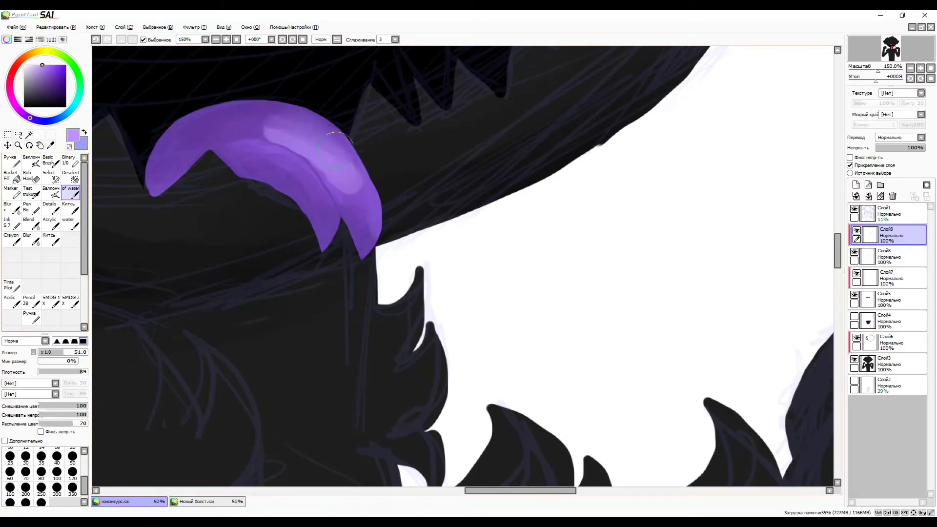
pyautogui.moveTo(361, 215)
pyautogui.mouseDown()
pyautogui.moveTo(273, 132)
pyautogui.moveTo(239, 142)
pyautogui.mouseUp()
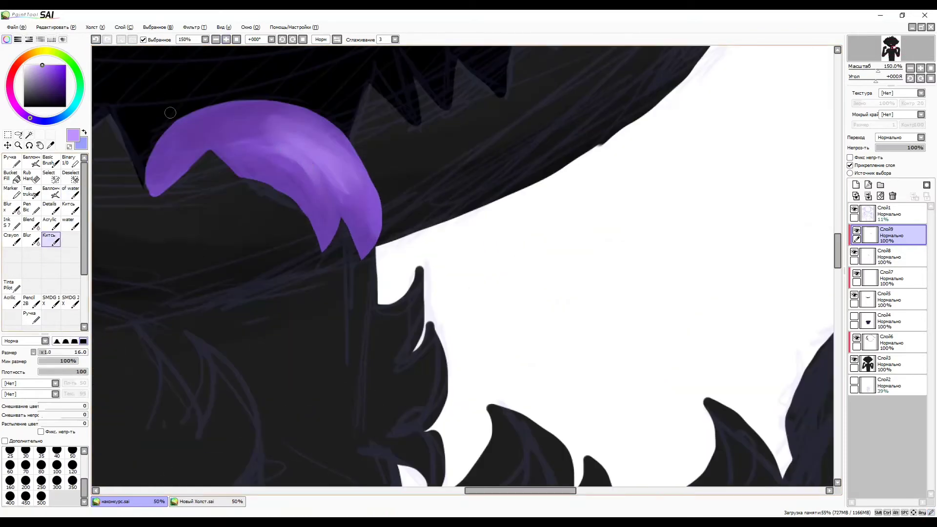
# Step: Soften the tongue highlight with sampled purple, and blend pale lavender strokes into the tongue's upper left curve
pyautogui.keyDown('alt'); pyautogui.click(166, 120); pyautogui.keyUp('alt')
pyautogui.keyDown('alt'); pyautogui.click(304, 155); pyautogui.keyUp('alt')
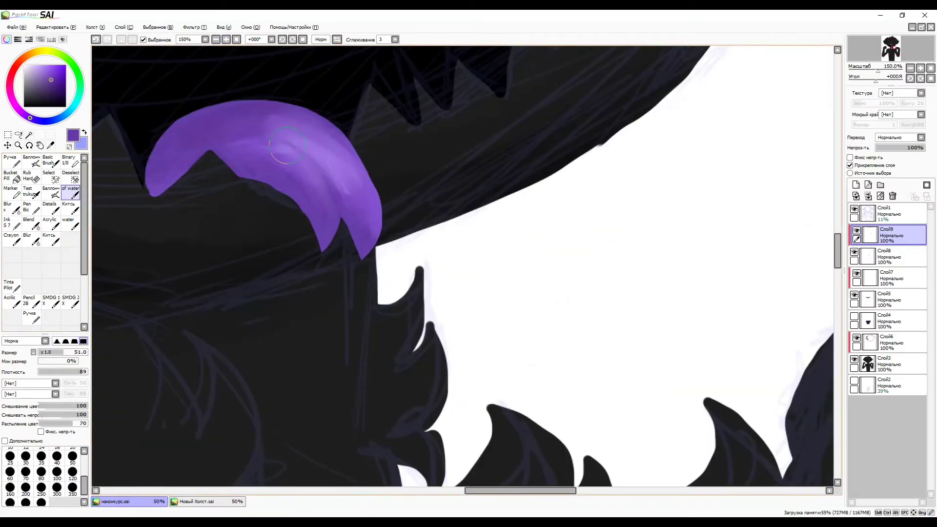
pyautogui.scroll(-2, 305, 155)
pyautogui.scroll(2, 305, 155)
pyautogui.click(70, 223)
pyautogui.moveTo(256, 146)
pyautogui.mouseDown()
pyautogui.moveTo(280, 148)
pyautogui.moveTo(238, 141)
pyautogui.mouseUp()
pyautogui.click(70, 191)
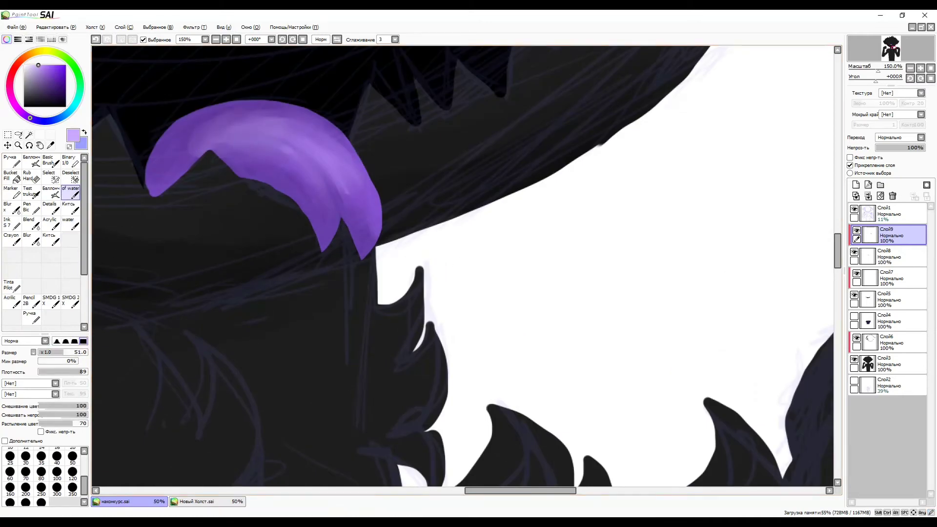
pyautogui.scroll(-3, 238, 141)
pyautogui.scroll(1, 212, 72)
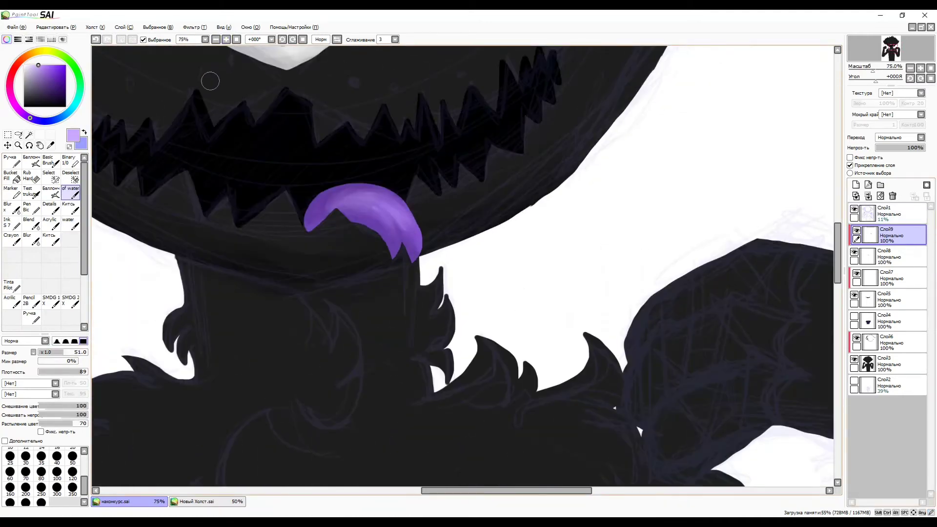
# Step: On the face shading layer, paint a near-black shadow along the mouth's jagged upper edge with the water brush, up to size 20
pyautogui.click(888, 342)
pyautogui.scroll(2, 456, 244)
pyautogui.moveTo(641, 199); pyautogui.dragTo(830, 483)
pyautogui.click(70, 223)
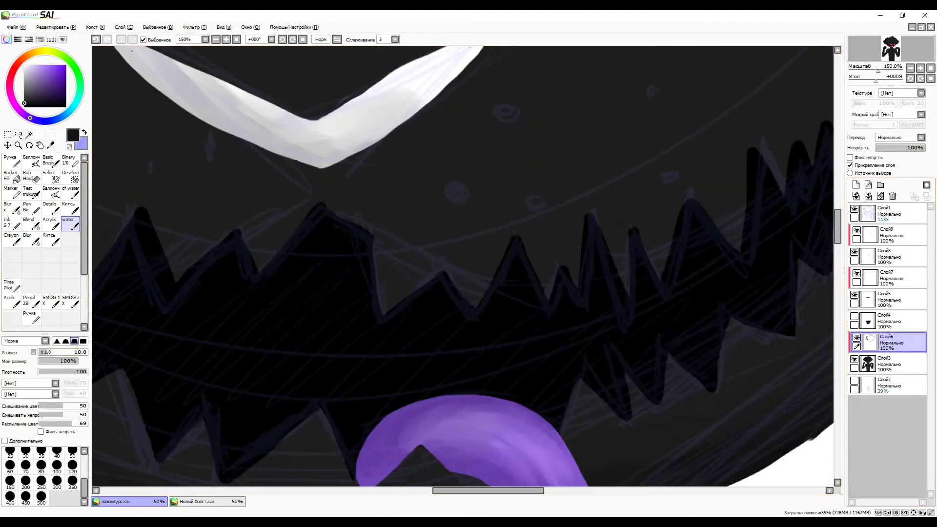
pyautogui.hscroll(-5, 481, 339)
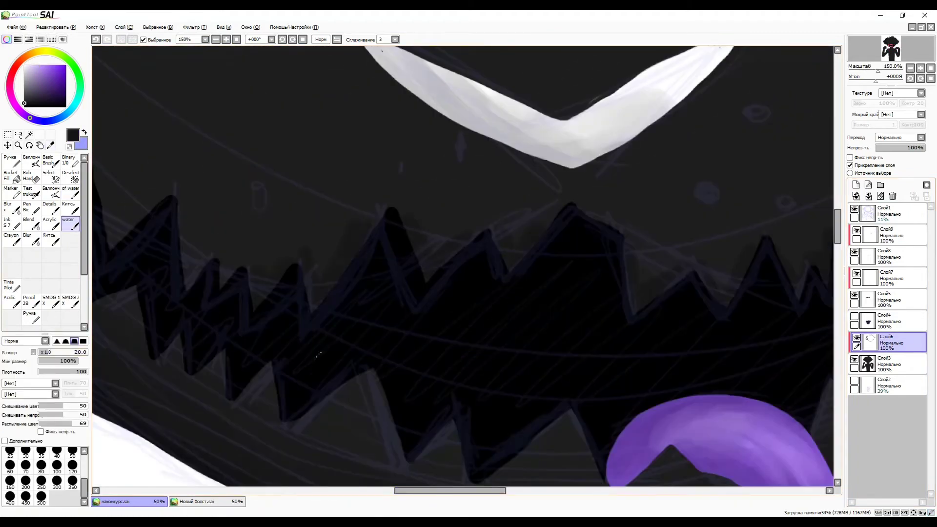
pyautogui.hscroll(-3, 405, 252)
pyautogui.hscroll(10, 486, 208)
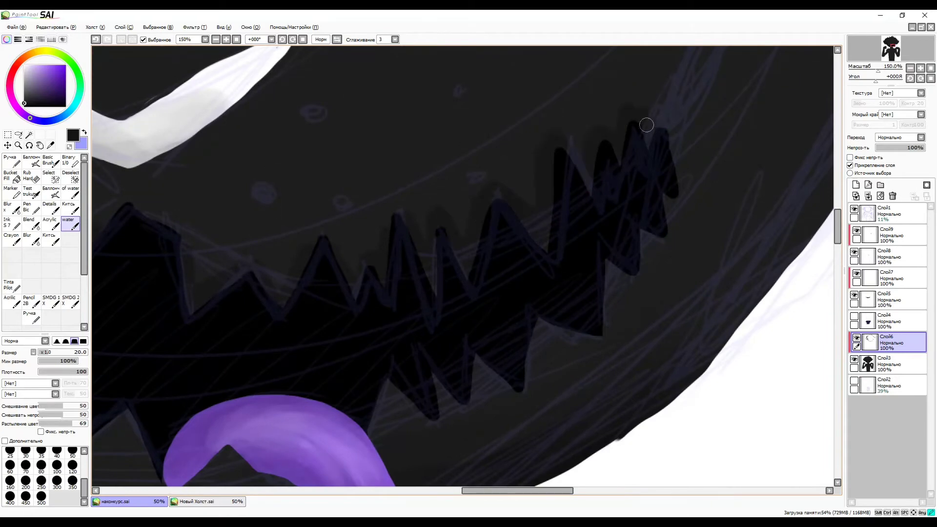
# Step: Hide the sketch and extend the near-black shadow around the left end of the mouth's upper edge
pyautogui.click(854, 209)
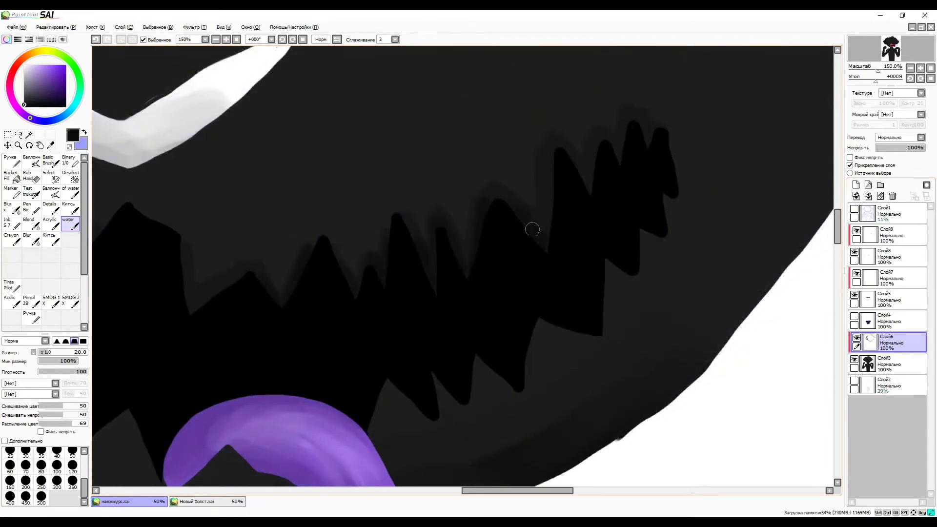
pyautogui.hscroll(-10, 529, 229)
pyautogui.hscroll(-1, 504, 242)
pyautogui.hscroll(-3, 315, 229)
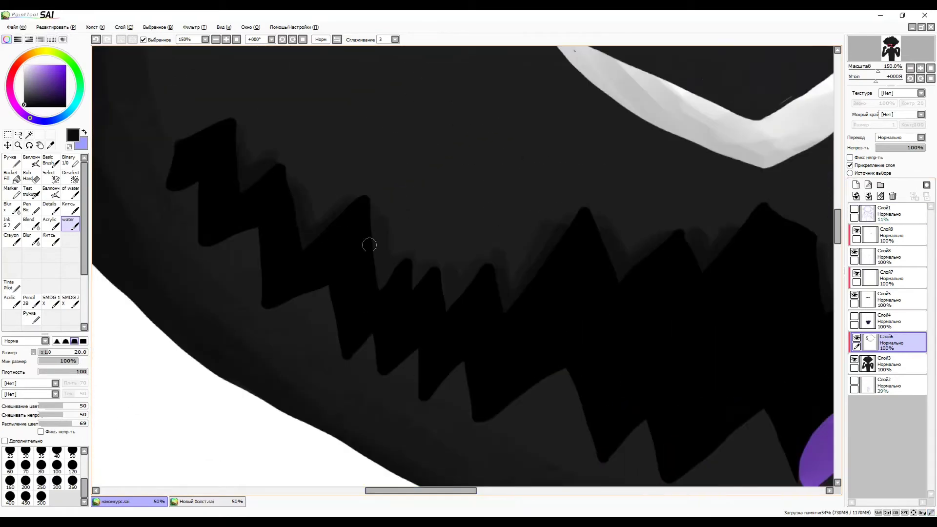
# Step: Blend the shadow along the whole upper edge of the mouth with the size 40 soft water brush
pyautogui.press('b')
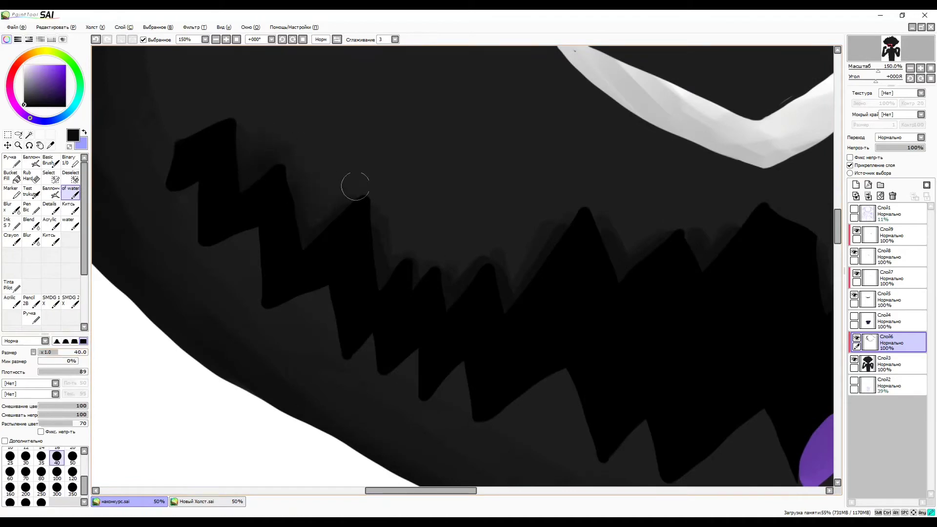
pyautogui.press('pagedown')
pyautogui.press('pagedown')
pyautogui.press('pagedown')
pyautogui.press('pageup')
pyautogui.press('pageup')
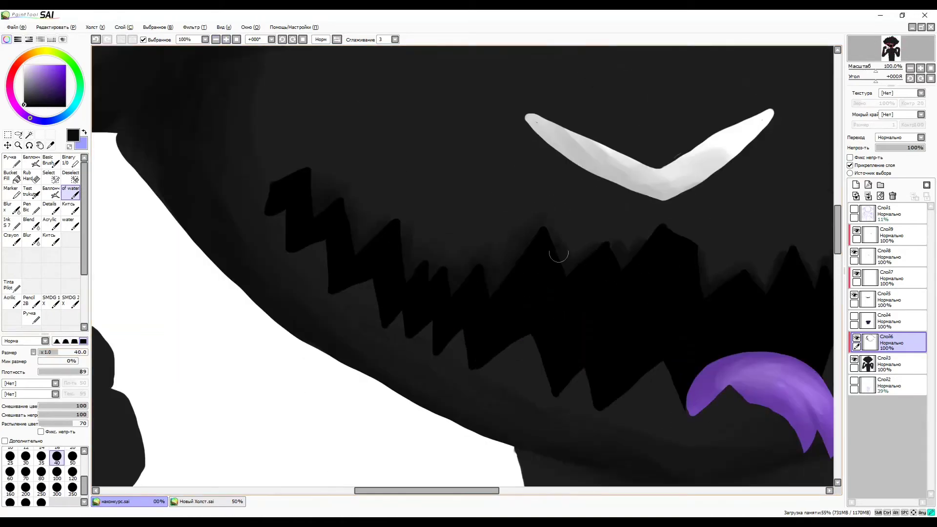
pyautogui.hscroll(4, 537, 302)
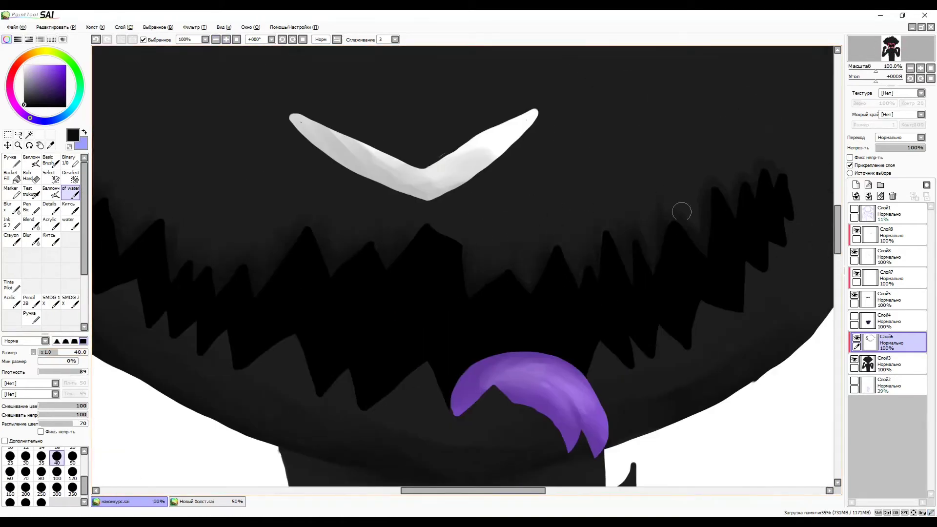
# Step: Choose a dark orange-red and add a new layer directly above the face shading layer
pyautogui.click(18, 62)
pyautogui.click(64, 85)
pyautogui.click(856, 184)
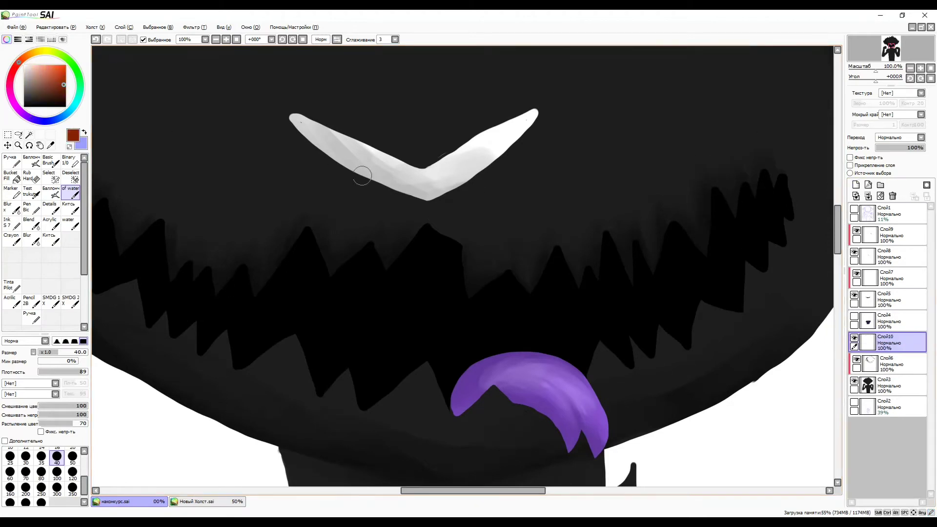
pyautogui.click(893, 298)
pyautogui.click(853, 295)
pyautogui.click(854, 294)
pyautogui.click(893, 342)
pyautogui.click(893, 364)
pyautogui.click(893, 341)
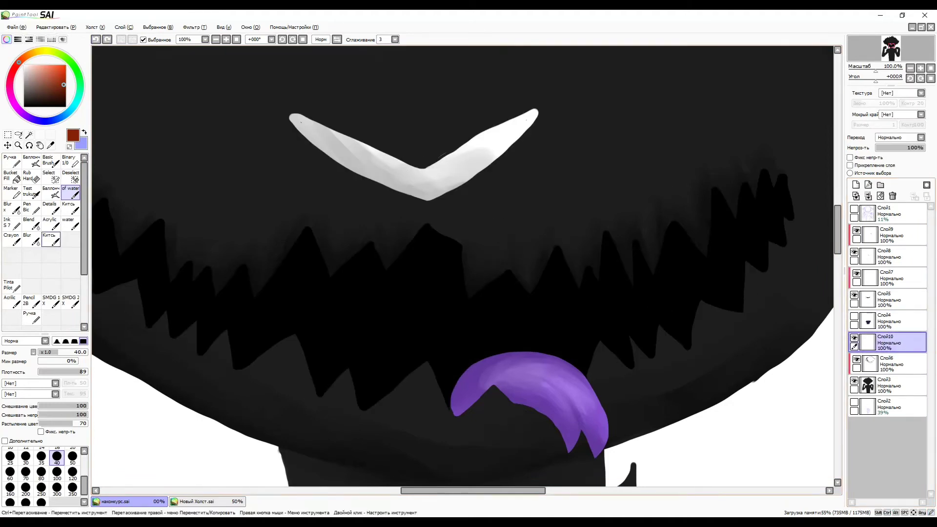
# Step: Paint dark red streaks between the points of the mouth's upper edge with the size 20 water brush
pyautogui.click(70, 223)
pyautogui.moveTo(322, 241)
pyautogui.mouseDown()
pyautogui.moveTo(331, 261)
pyautogui.moveTo(536, 276)
pyautogui.moveTo(630, 276)
pyautogui.moveTo(693, 239)
pyautogui.mouseUp()
pyautogui.scroll(-2, 693, 240)
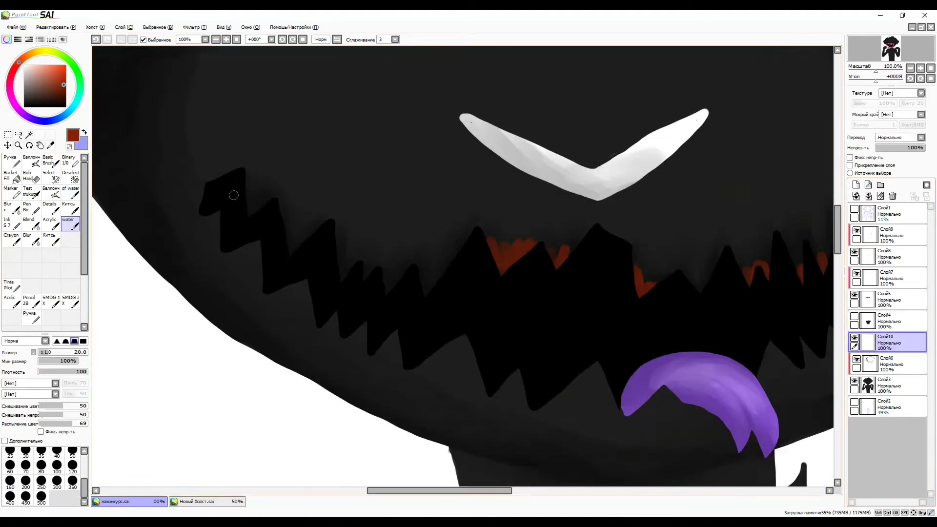
pyautogui.moveTo(247, 200)
pyautogui.mouseDown()
pyautogui.moveTo(296, 240)
pyautogui.moveTo(391, 283)
pyautogui.mouseUp()
pyautogui.moveTo(422, 220); pyautogui.dragTo(453, 244)
pyautogui.moveTo(652, 249); pyautogui.dragTo(630, 285)
pyautogui.moveTo(417, 239); pyautogui.dragTo(387, 271)
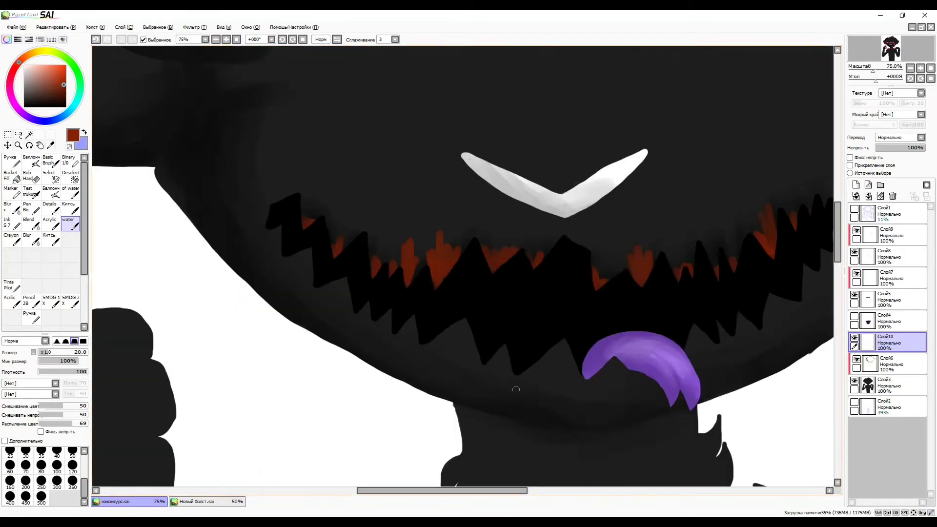
# Step: Add more dark red streaks between the points of the mouth's upper edge, out to both ends, with the size 20 water brush
pyautogui.hscroll(3, 439, 264)
pyautogui.moveTo(468, 231); pyautogui.dragTo(527, 273)
pyautogui.moveTo(644, 232); pyautogui.dragTo(617, 266)
pyautogui.moveTo(229, 195); pyautogui.dragTo(234, 222)
pyautogui.moveTo(259, 210); pyautogui.dragTo(281, 235)
pyautogui.scroll(-5, 281, 235)
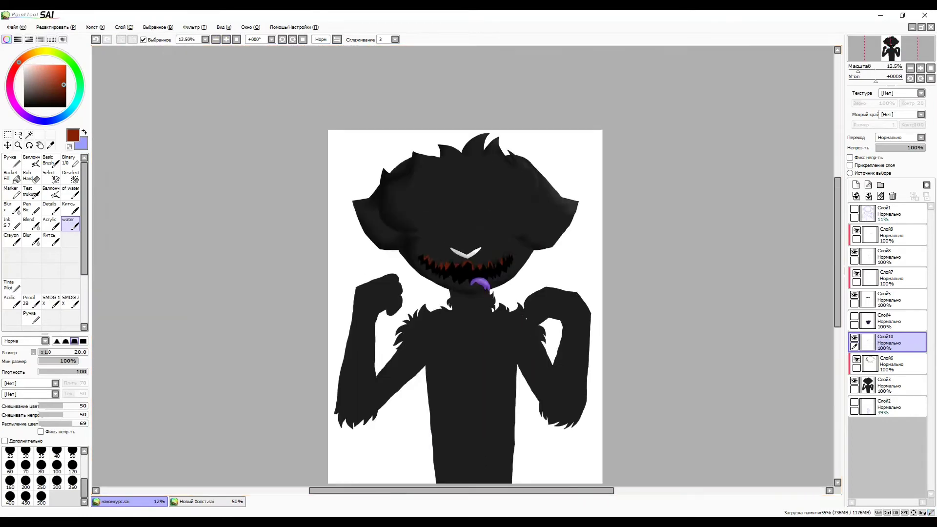
# Step: Blend the dark red streaks along the mouth's whole upper edge with the size 40 soft water brush
pyautogui.scroll(6, 281, 235)
pyautogui.hscroll(2, 281, 235)
pyautogui.click(70, 192)
pyautogui.moveTo(213, 223)
pyautogui.mouseDown()
pyautogui.moveTo(265, 247)
pyautogui.moveTo(281, 228)
pyautogui.moveTo(316, 265)
pyautogui.moveTo(296, 290)
pyautogui.moveTo(356, 251)
pyautogui.moveTo(339, 286)
pyautogui.moveTo(533, 247)
pyautogui.moveTo(542, 280)
pyautogui.moveTo(555, 219)
pyautogui.moveTo(584, 253)
pyautogui.moveTo(618, 253)
pyautogui.moveTo(572, 280)
pyautogui.moveTo(649, 284)
pyautogui.mouseUp()
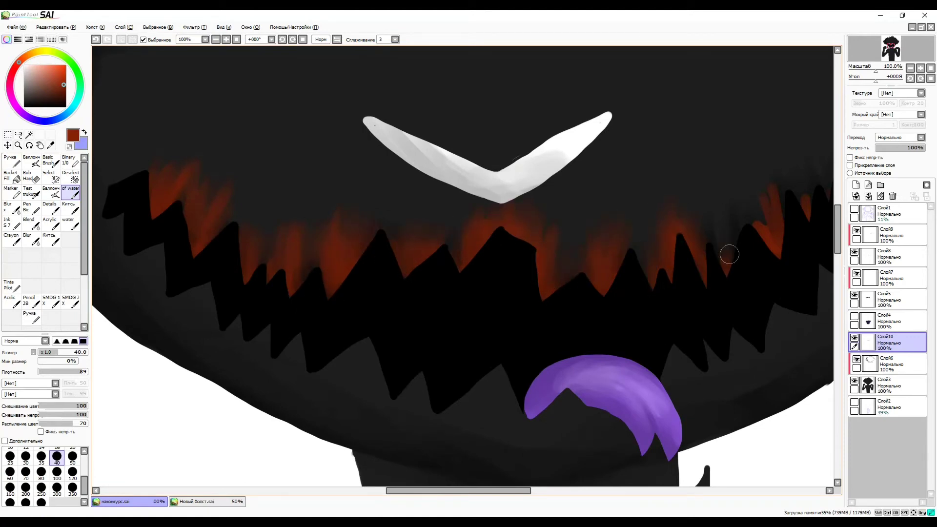
# Step: Lower the opacity of the red streak layer to 42%
pyautogui.scroll(-2, 493, 198)
pyautogui.scroll(-3, 568, 142)
pyautogui.click(896, 148)
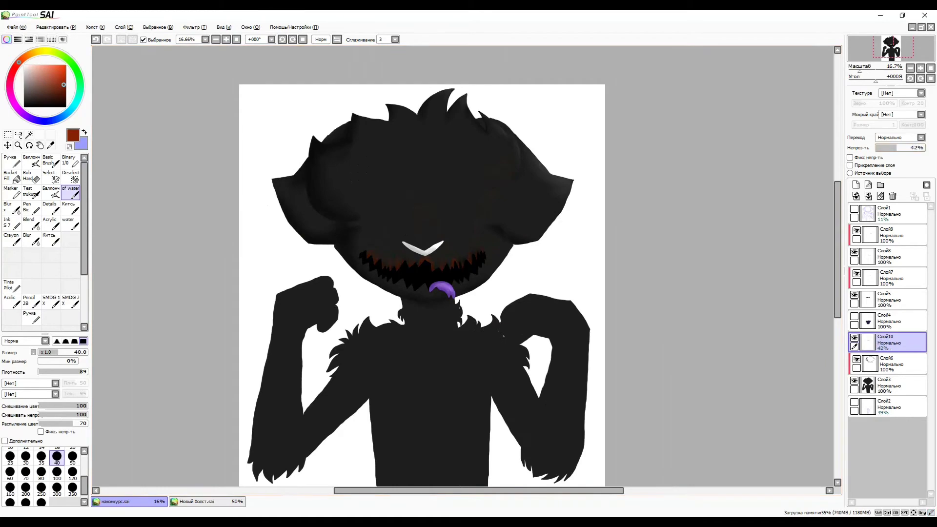
pyautogui.scroll(3, 462, 268)
pyautogui.hscroll(-1, 462, 267)
pyautogui.moveTo(886, 341)
pyautogui.mouseDown()
pyautogui.moveTo(885, 365)
pyautogui.moveTo(885, 342)
pyautogui.mouseUp()
pyautogui.click(888, 342)
pyautogui.scroll(-2, 462, 267)
pyautogui.scroll(3, 462, 267)
# Step: Paint red streaks between the points of the mouth's lower edge with the size 20 water brush and blend them at size 40
pyautogui.click(68, 222)
pyautogui.moveTo(379, 346); pyautogui.dragTo(379, 357)
pyautogui.moveTo(275, 310); pyautogui.dragTo(274, 319)
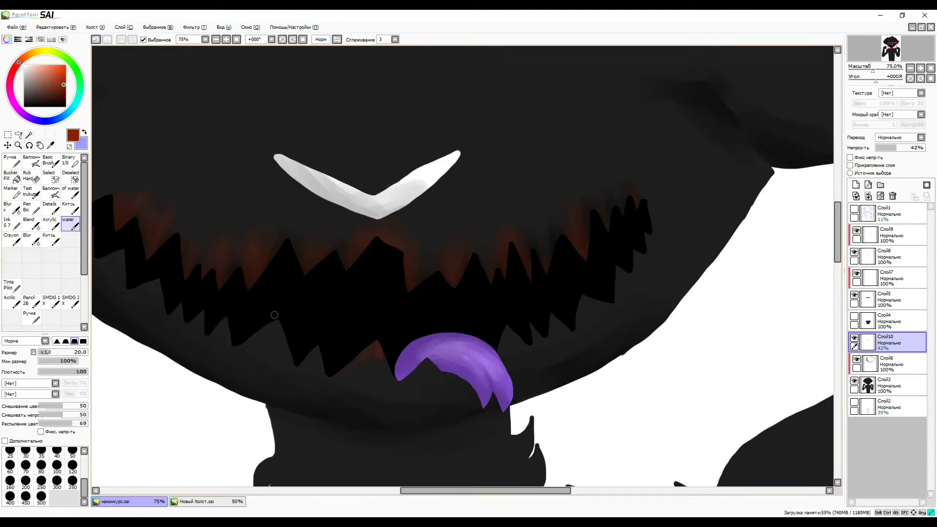
pyautogui.moveTo(191, 302); pyautogui.dragTo(190, 308)
pyautogui.moveTo(156, 285); pyautogui.dragTo(157, 293)
pyautogui.moveTo(527, 352); pyautogui.dragTo(527, 364)
pyautogui.moveTo(350, 354); pyautogui.dragTo(349, 361)
pyautogui.hscroll(-3, 655, 209)
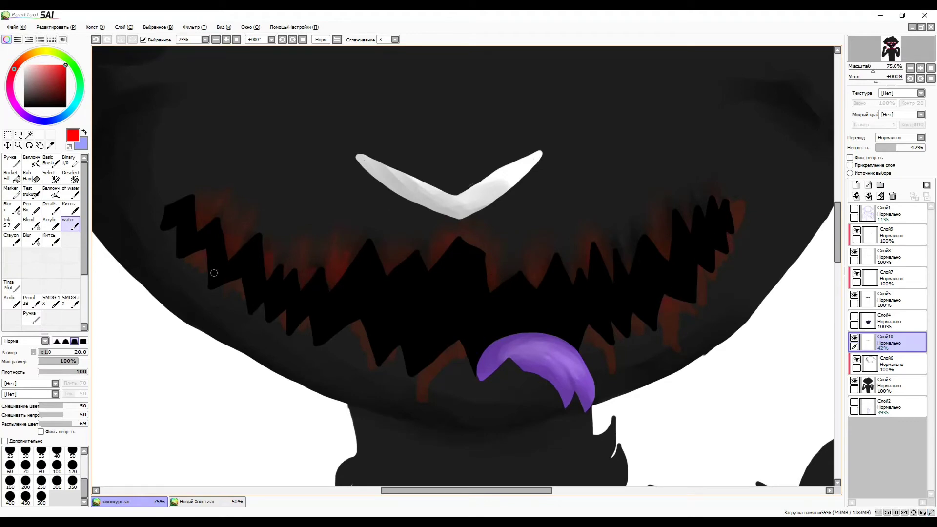
pyautogui.press('2')
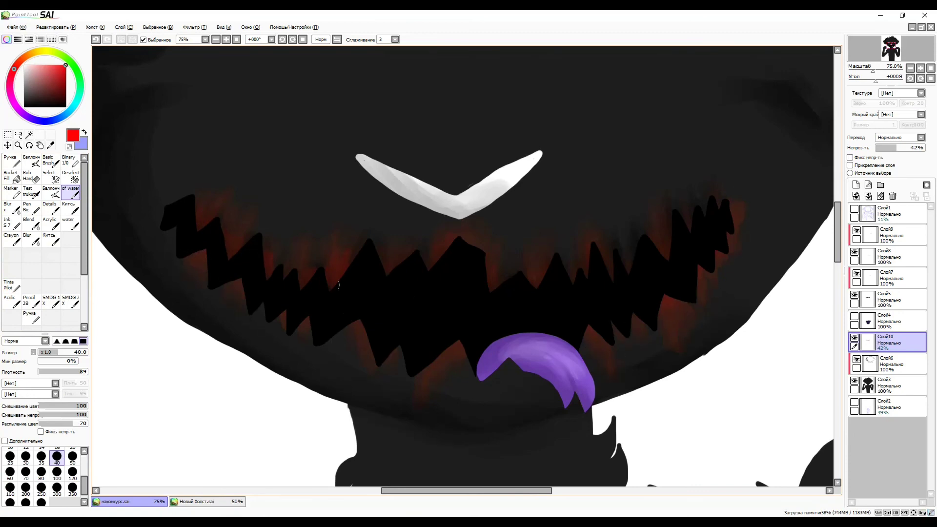
# Step: Add a layer above the red streaks and draw a narrow vertical purple slit eye on the left half of the face, filled solid
pyautogui.click(50, 239)
pyautogui.scroll(-2, 385, 290)
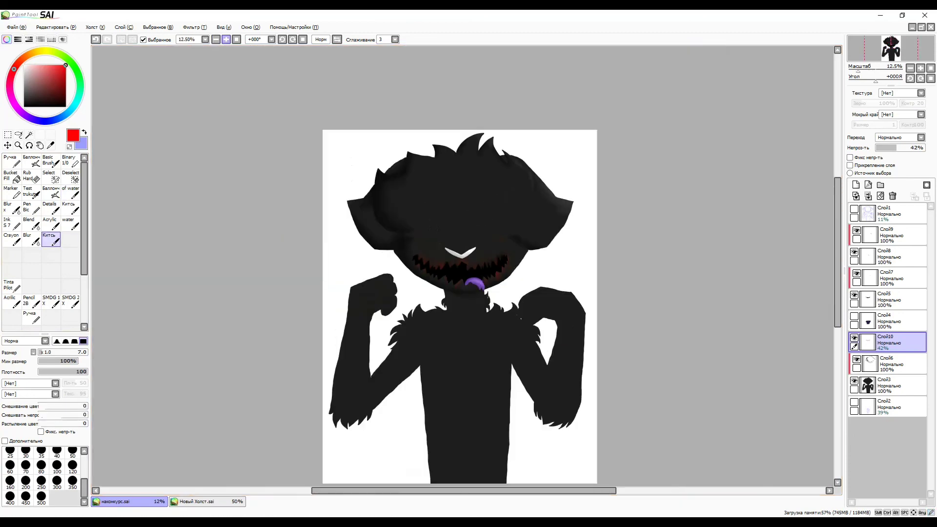
pyautogui.scroll(3, 466, 267)
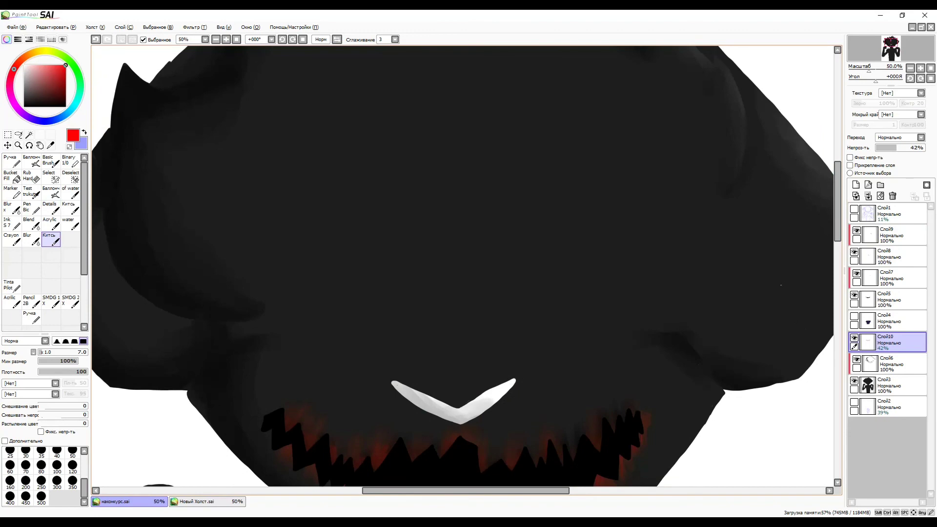
pyautogui.click(855, 185)
pyautogui.click(27, 116)
pyautogui.moveTo(353, 206); pyautogui.dragTo(350, 326)
pyautogui.click(10, 175)
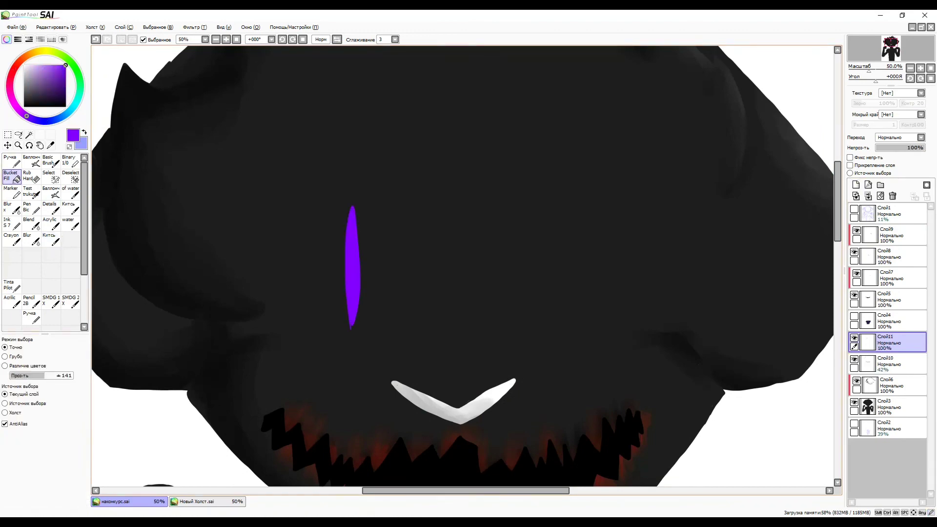
# Step: Save the drawing as наконкурс.sai in the Holsts folder, overwriting the existing file
pyautogui.hotkey('alt', 'f')
pyautogui.press('Return')
pyautogui.press('Return')
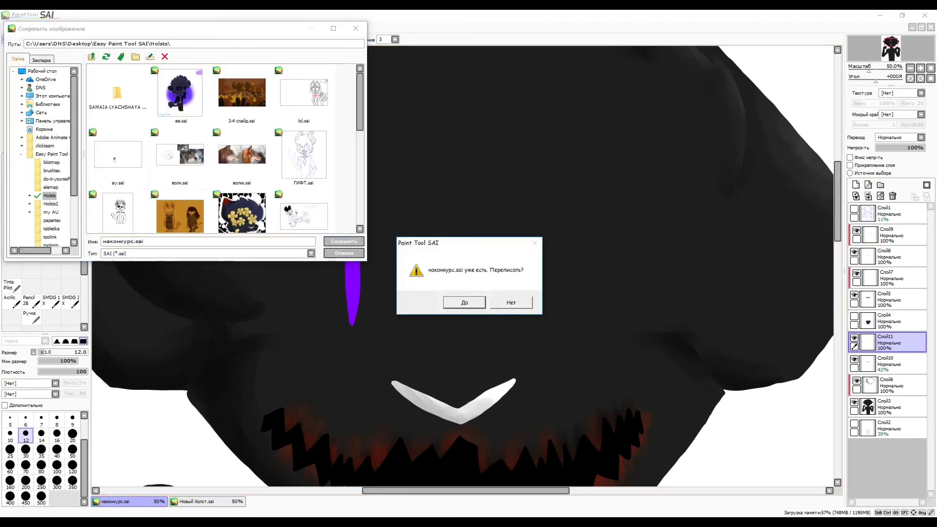
pyautogui.press('Return')
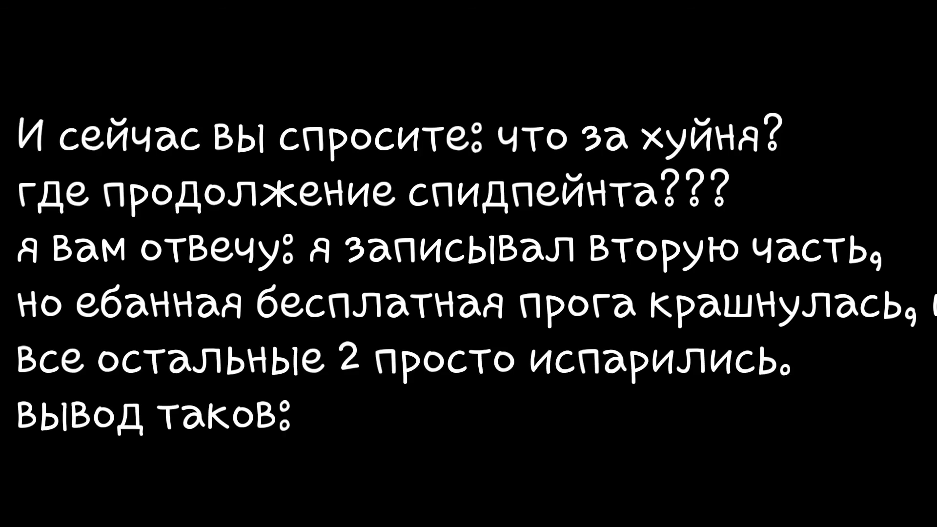